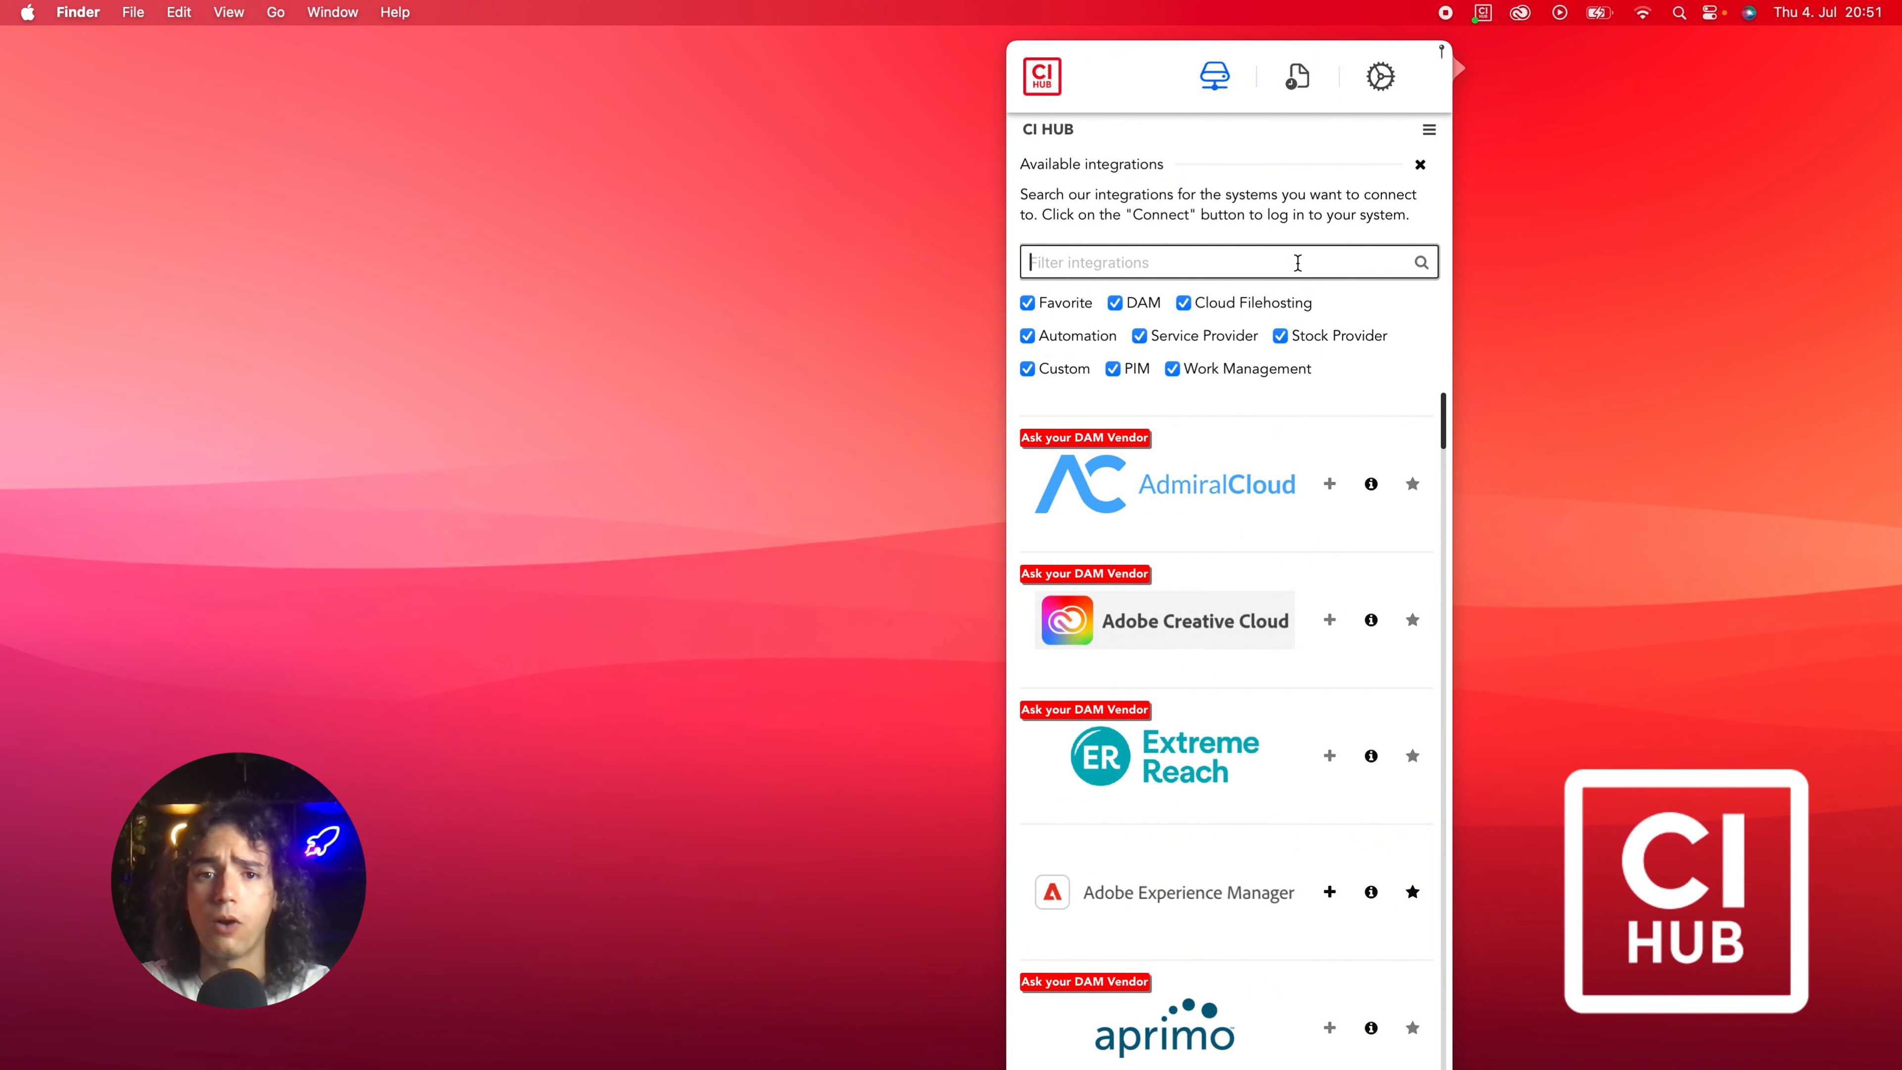
# Connect the OneDrive integration found by filtering for 'Onedriv', then close the browser's confirmation page.
pyautogui.write('One')
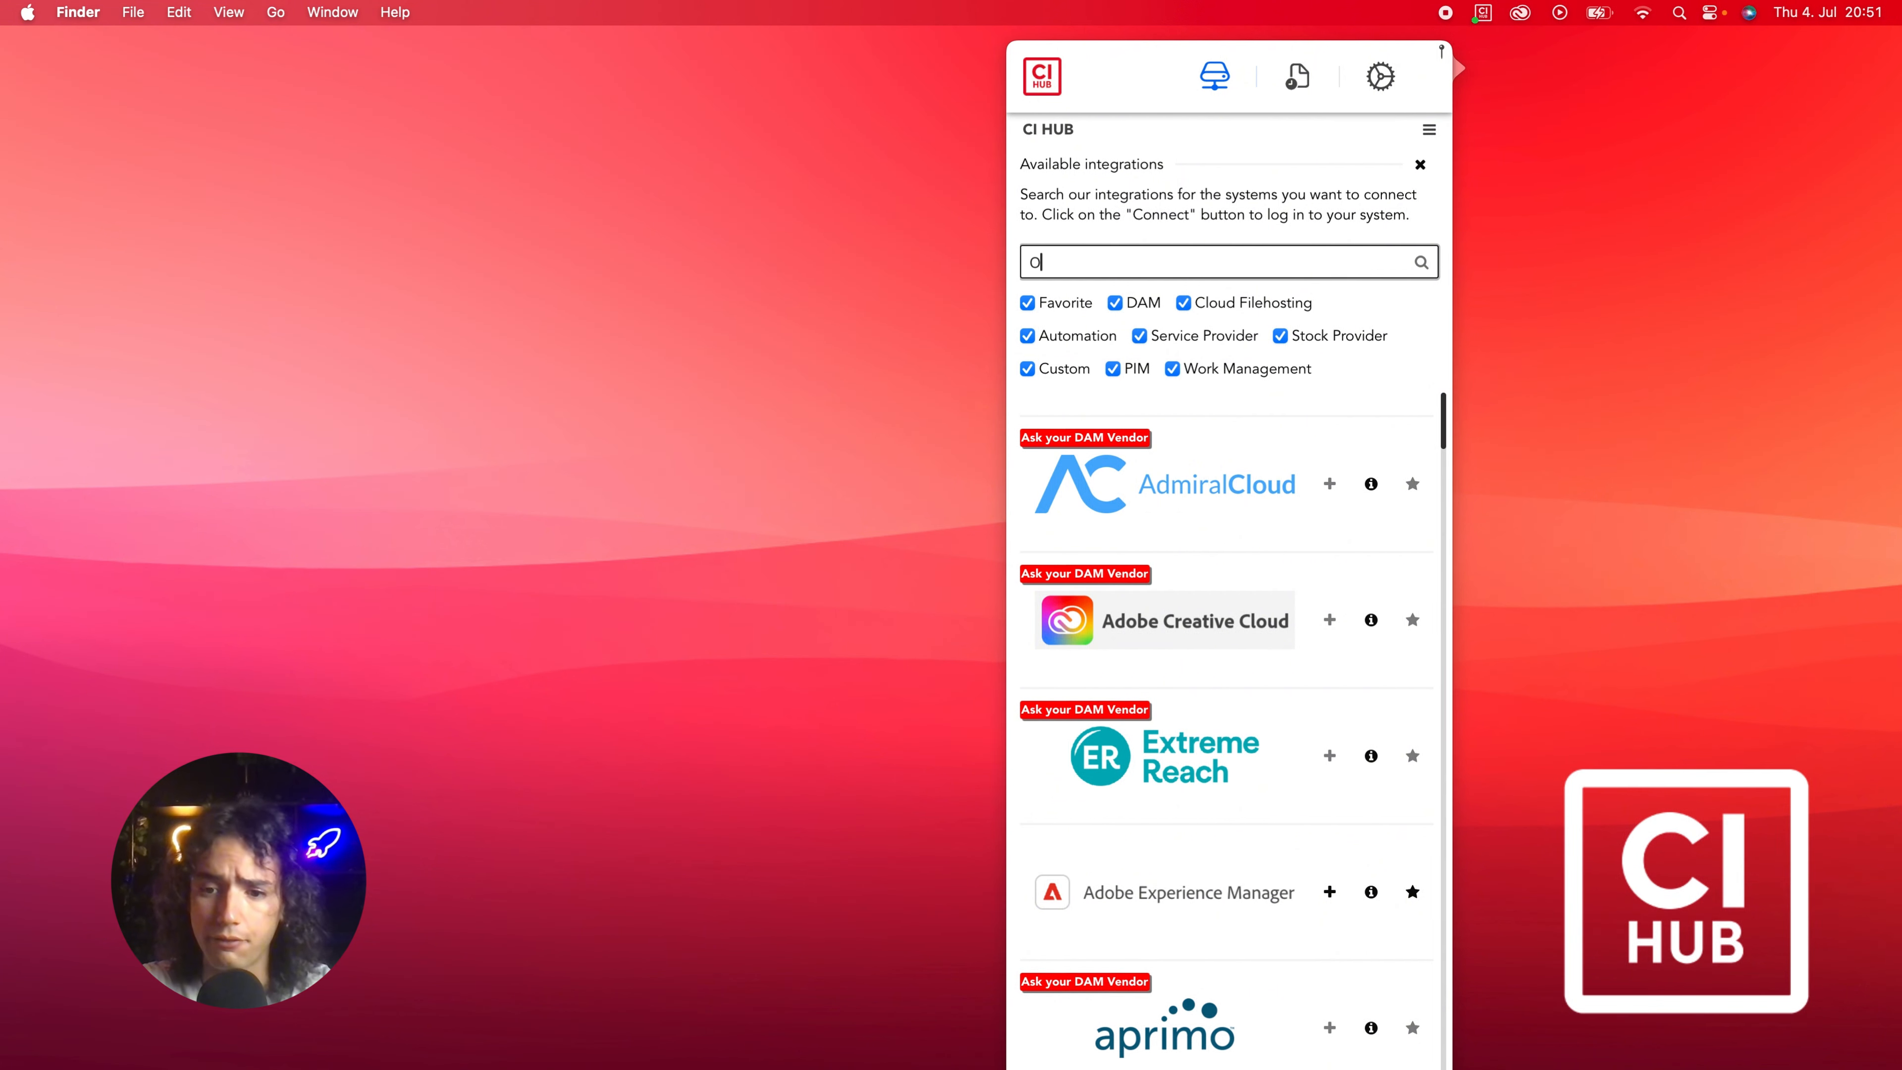
pyautogui.write('drive')
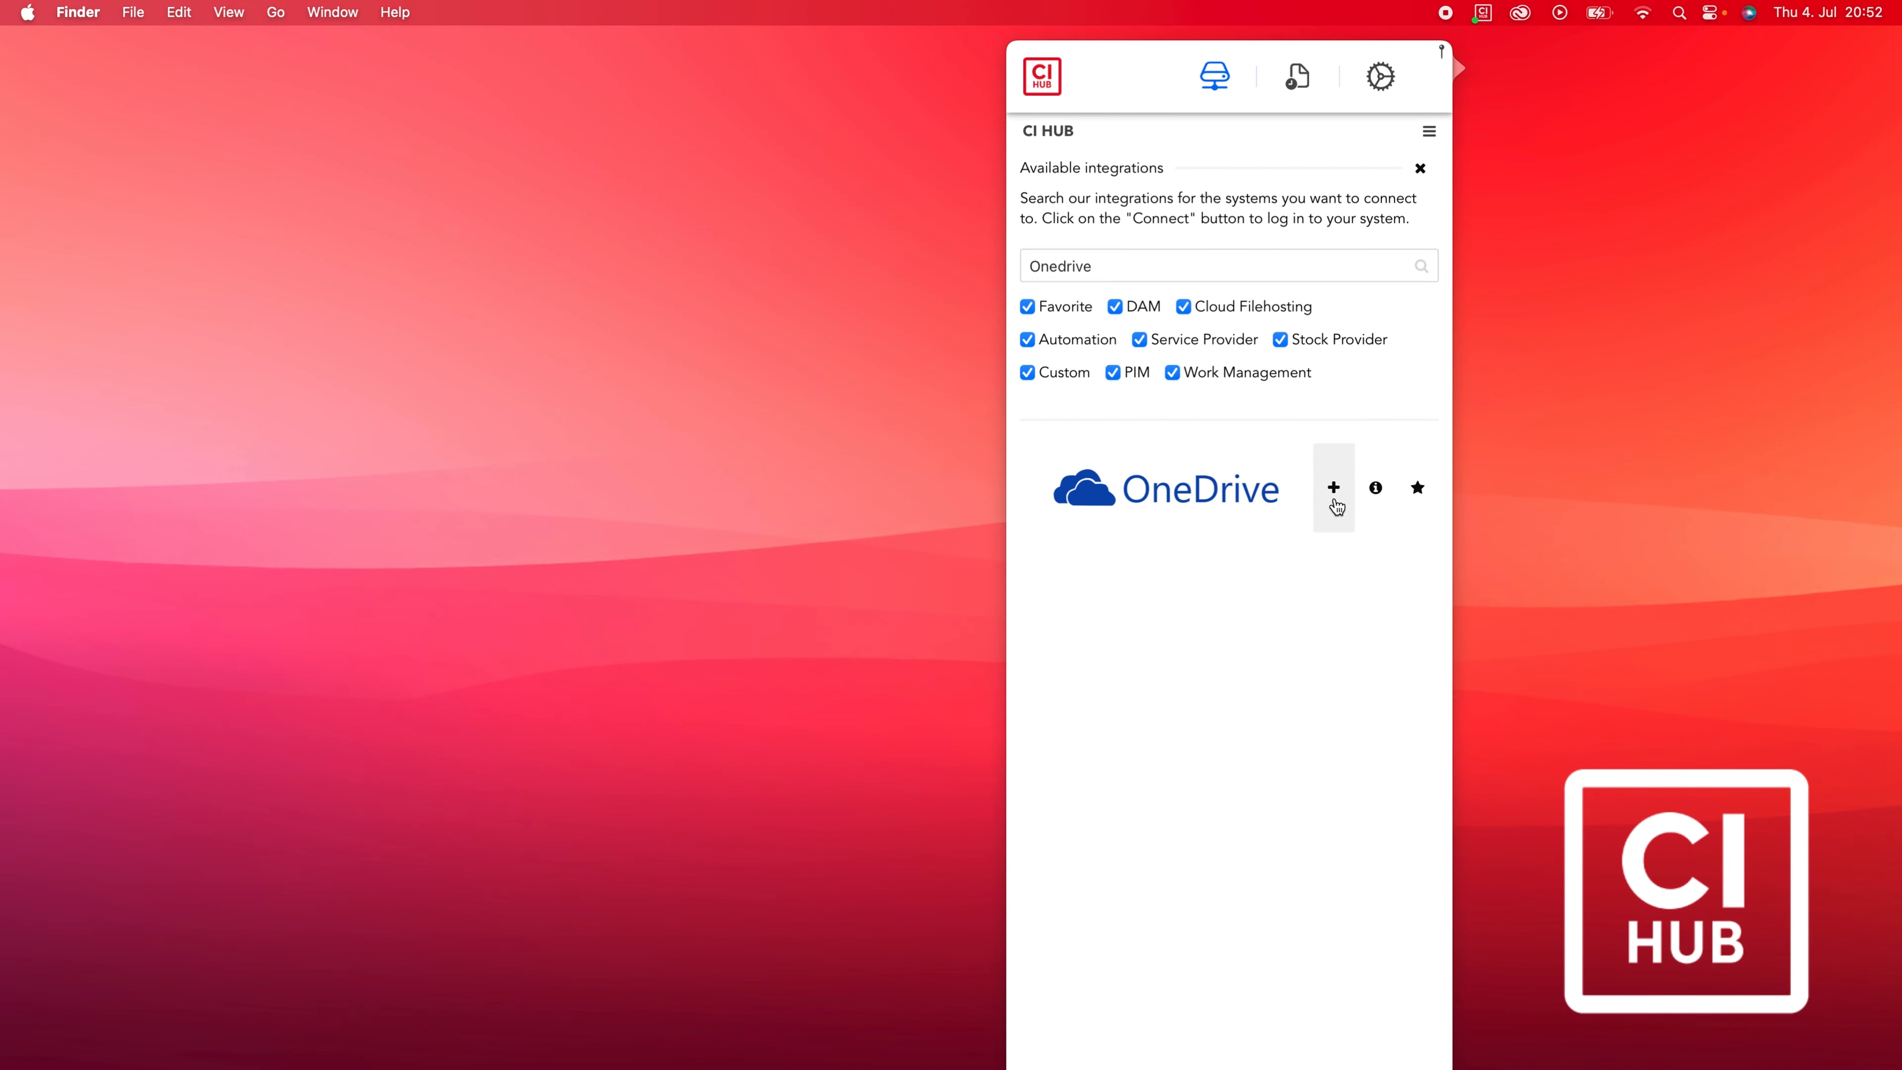
pyautogui.click(1337, 513)
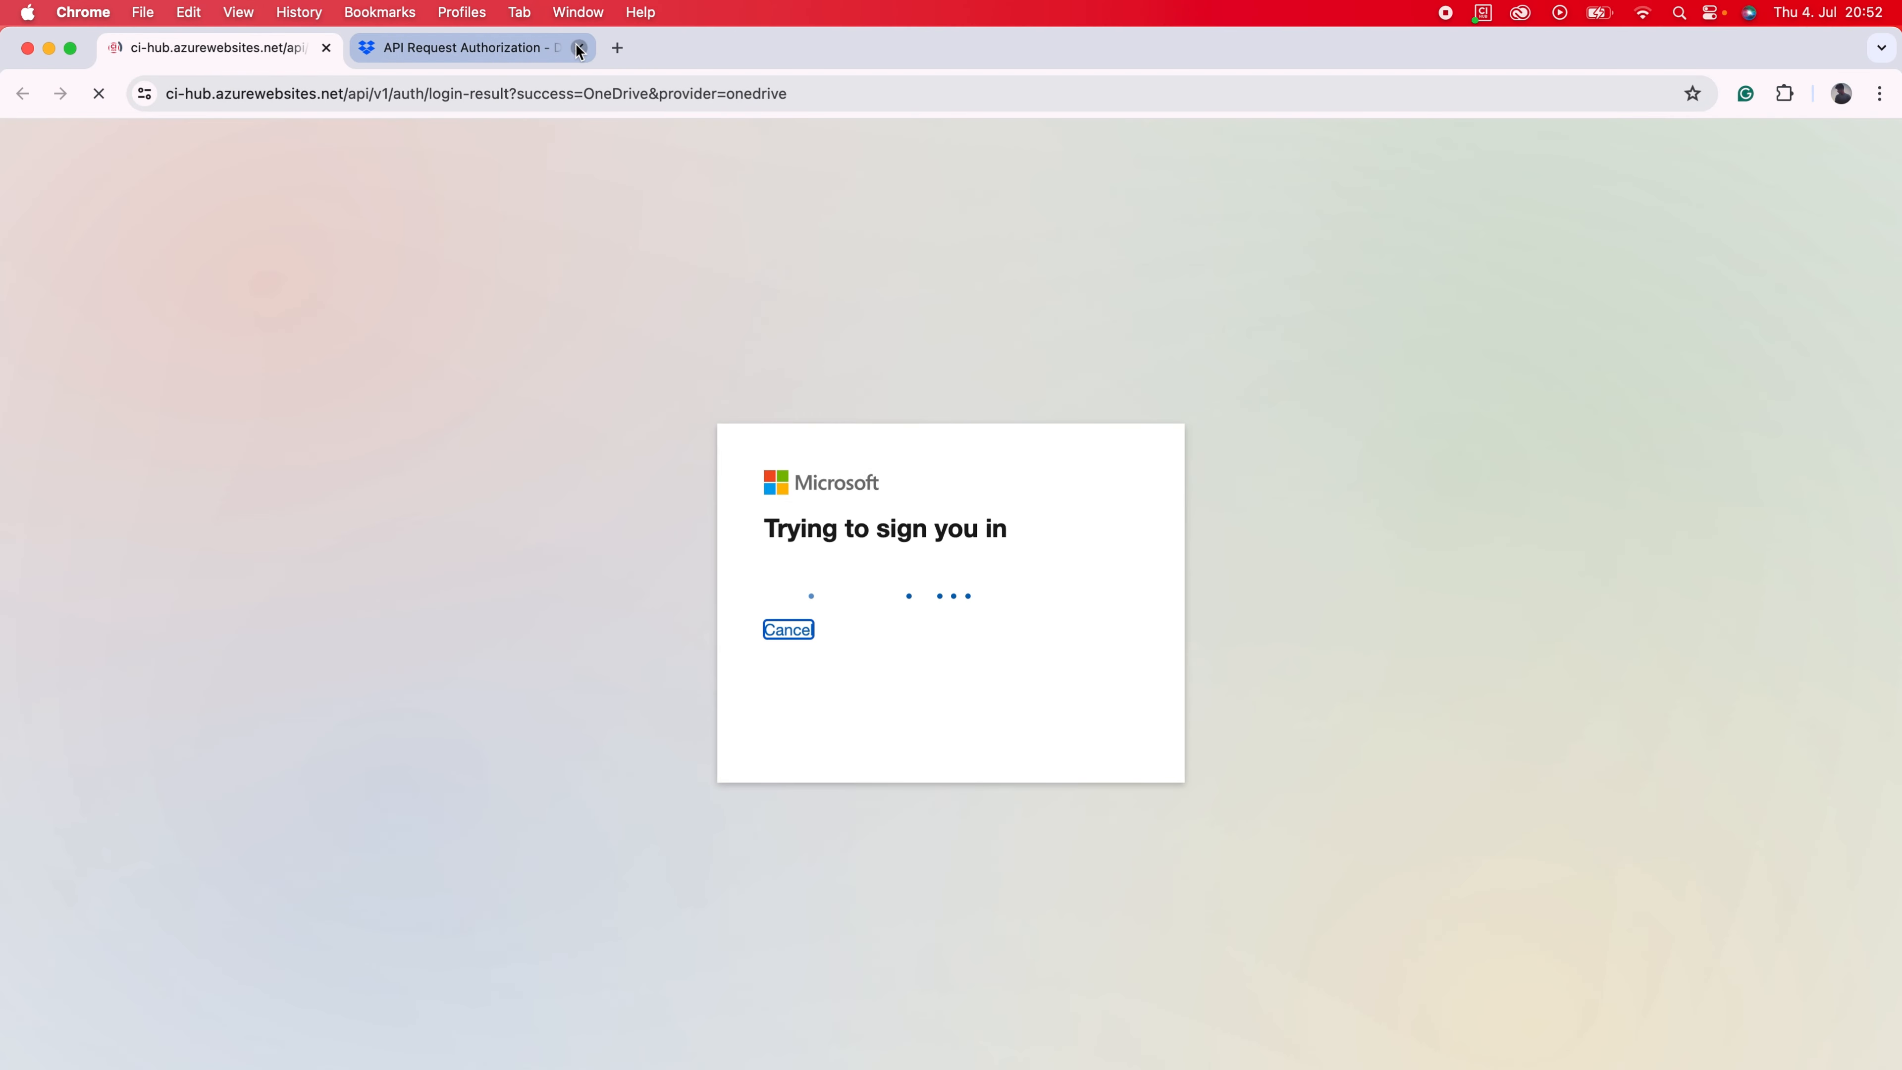
pyautogui.click(579, 48)
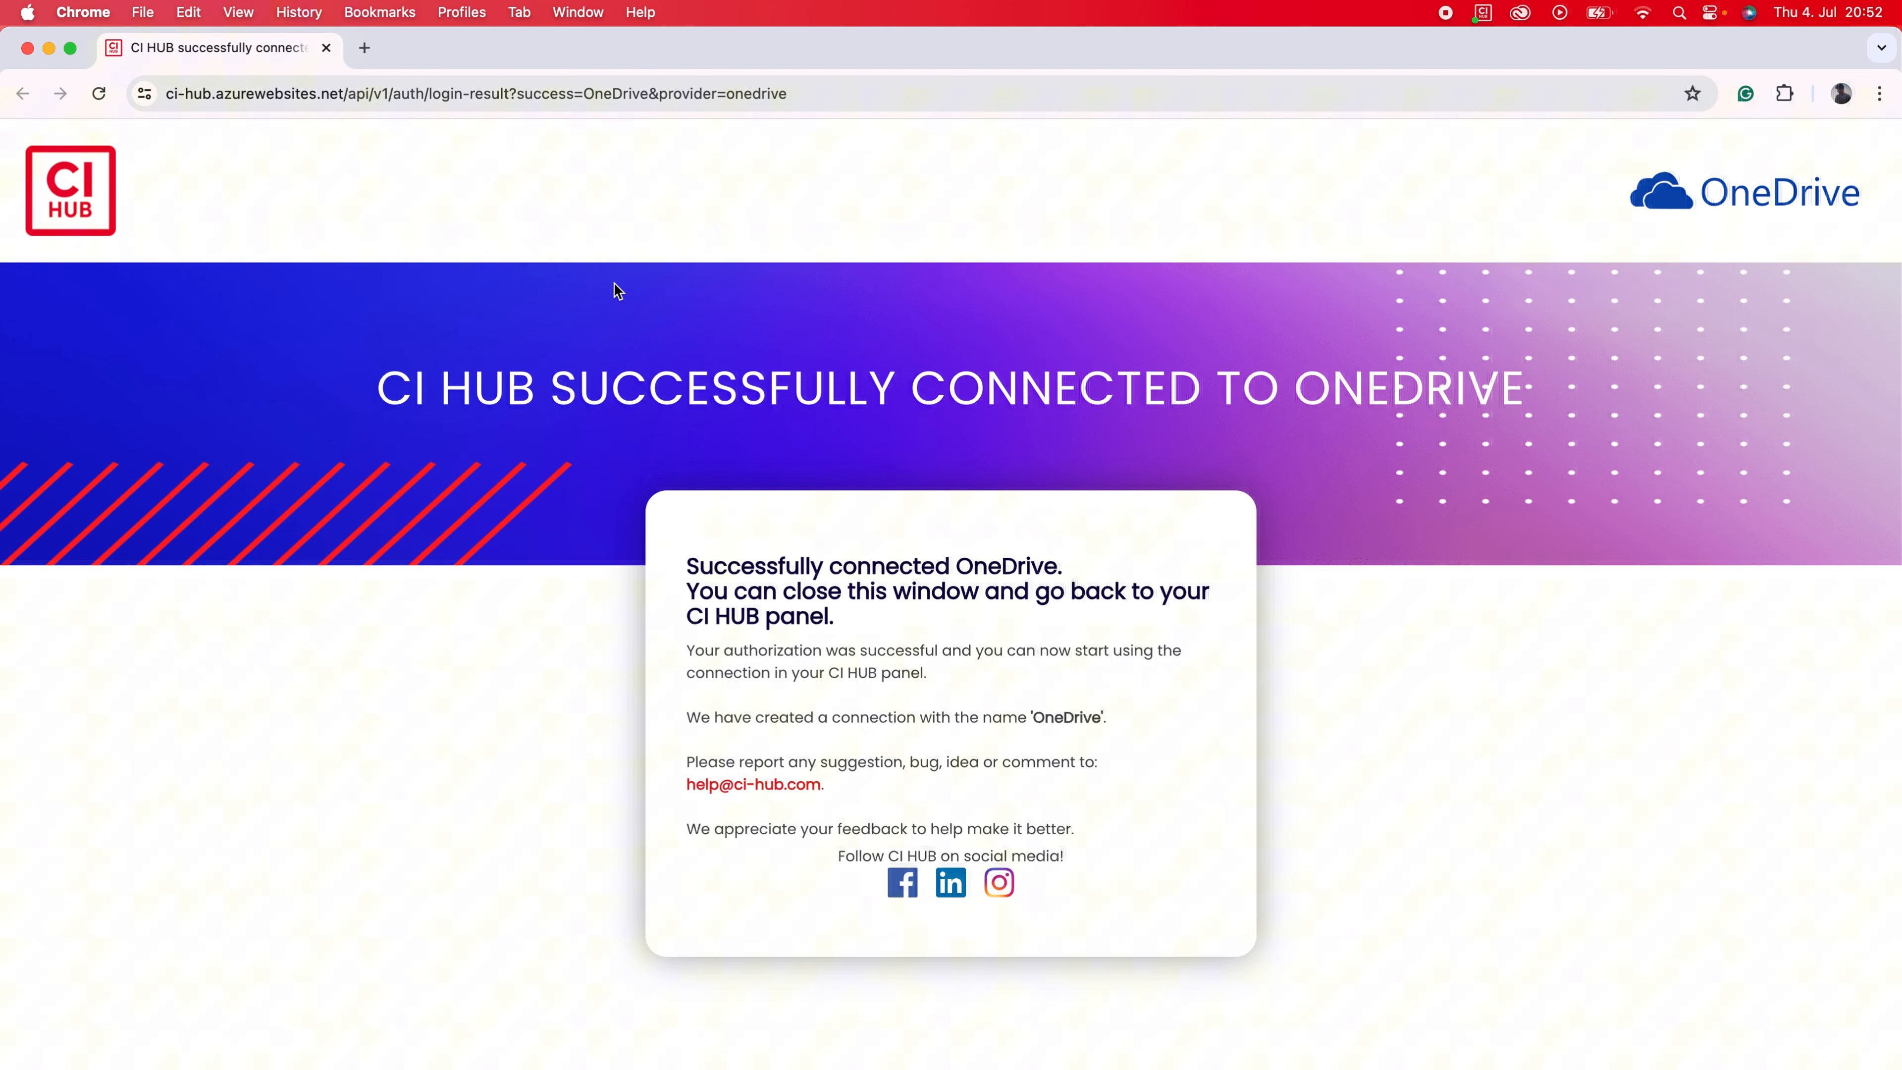
pyautogui.click(27, 48)
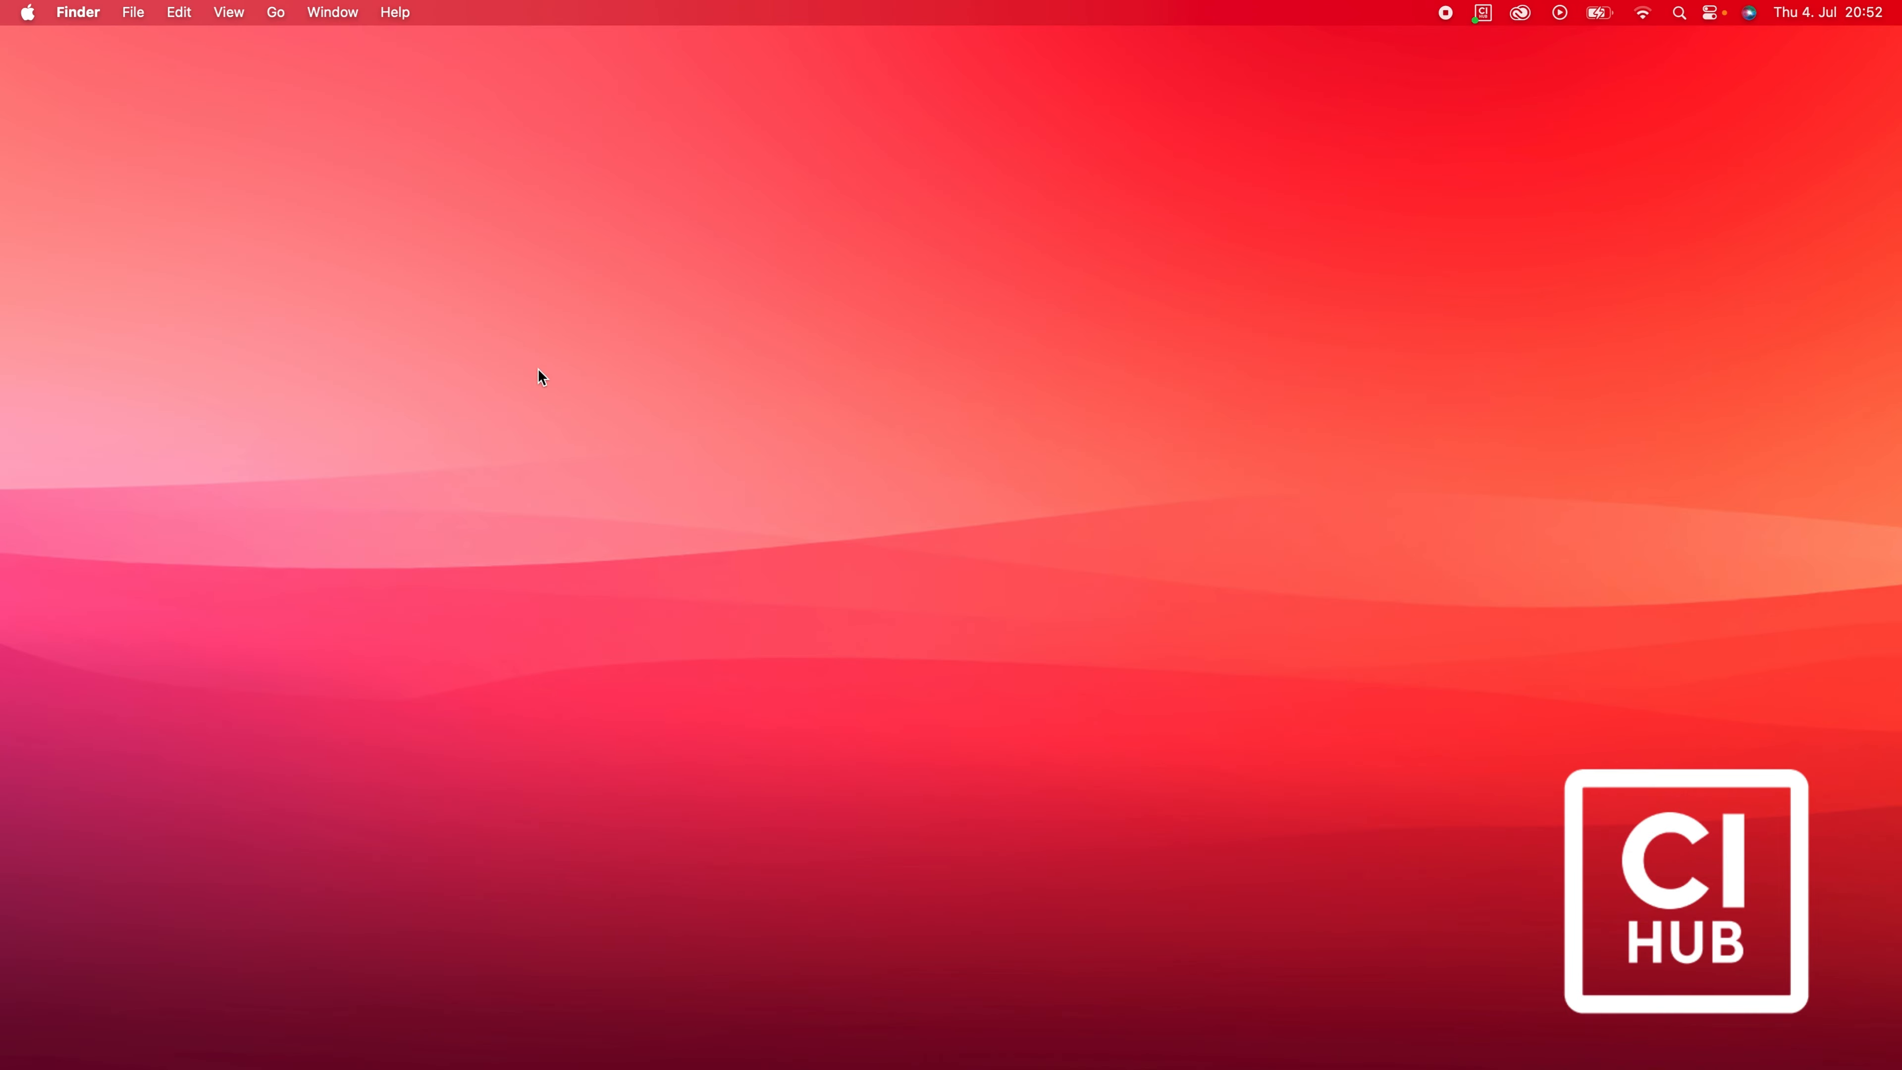
# Add a new connection filtered for 'drop' and start connecting the Dropbox integration.
pyautogui.click(1483, 12)
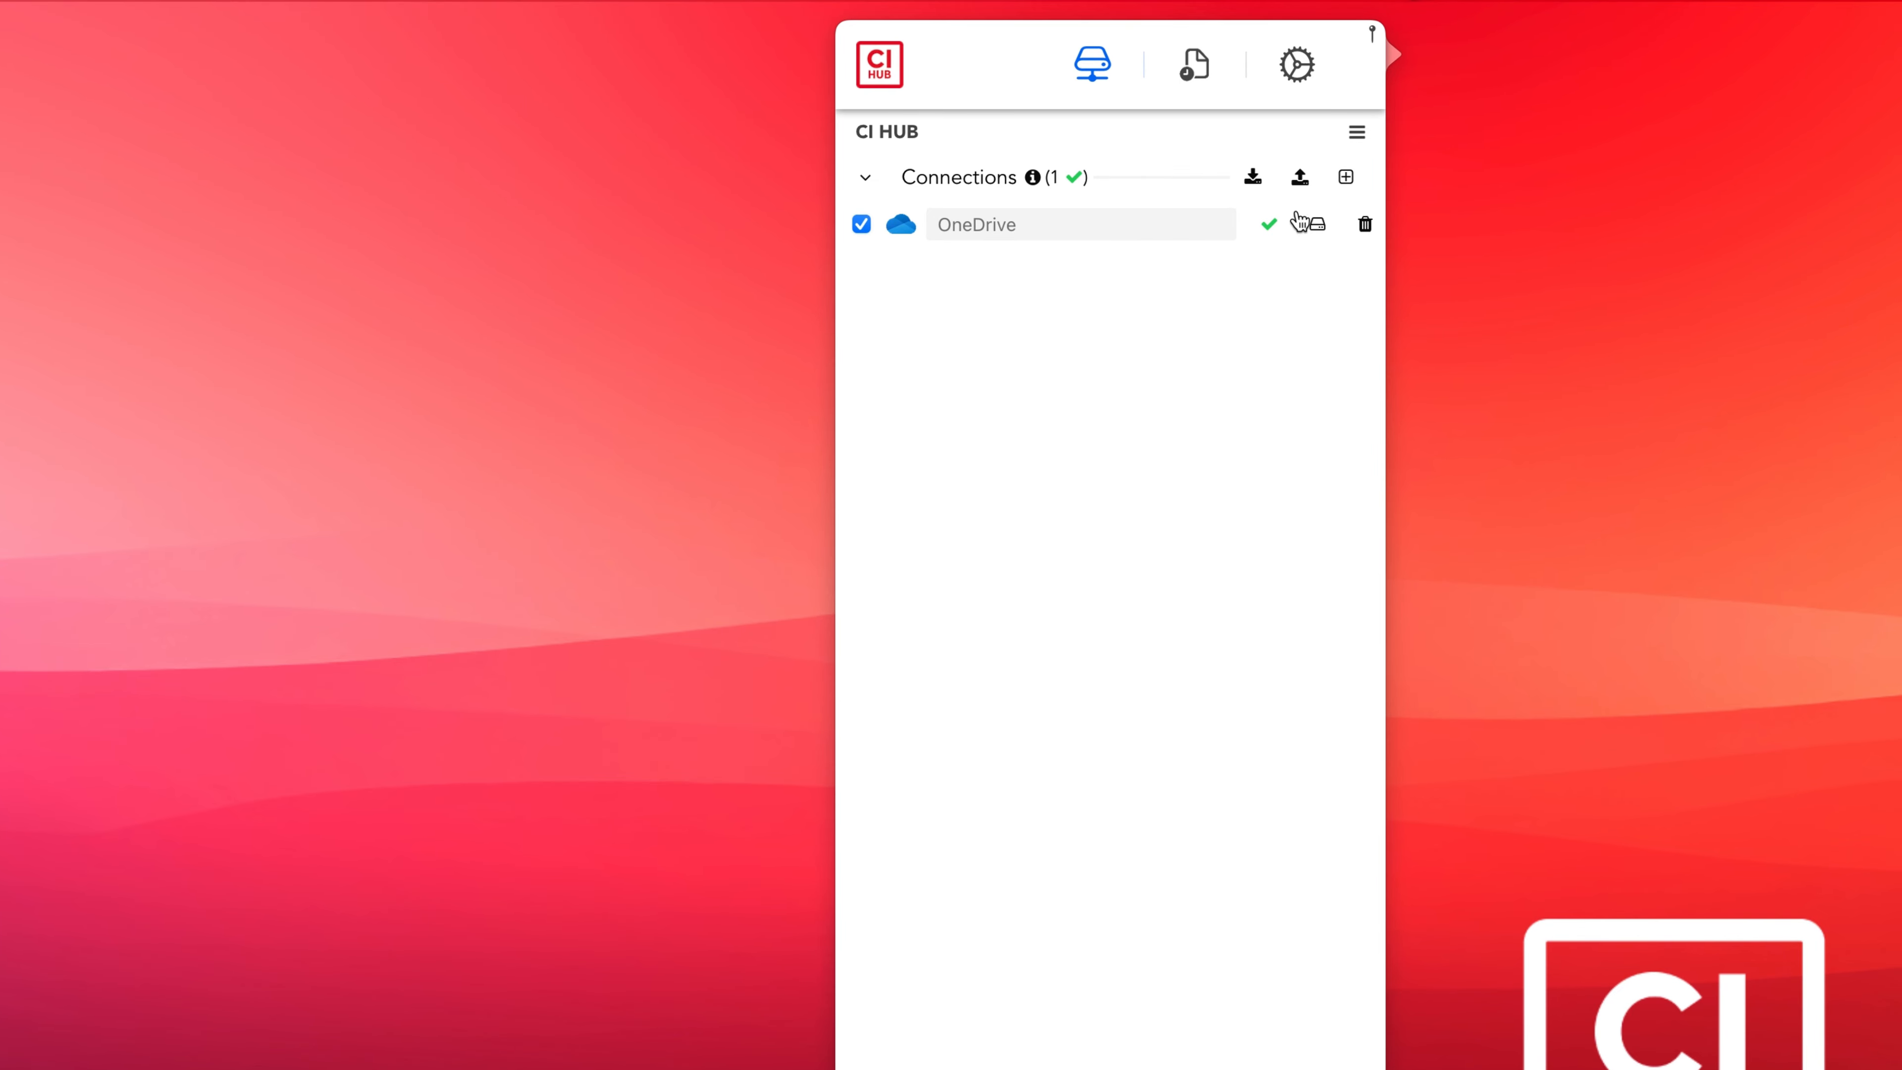
pyautogui.click(1371, 161)
pyautogui.write('d')
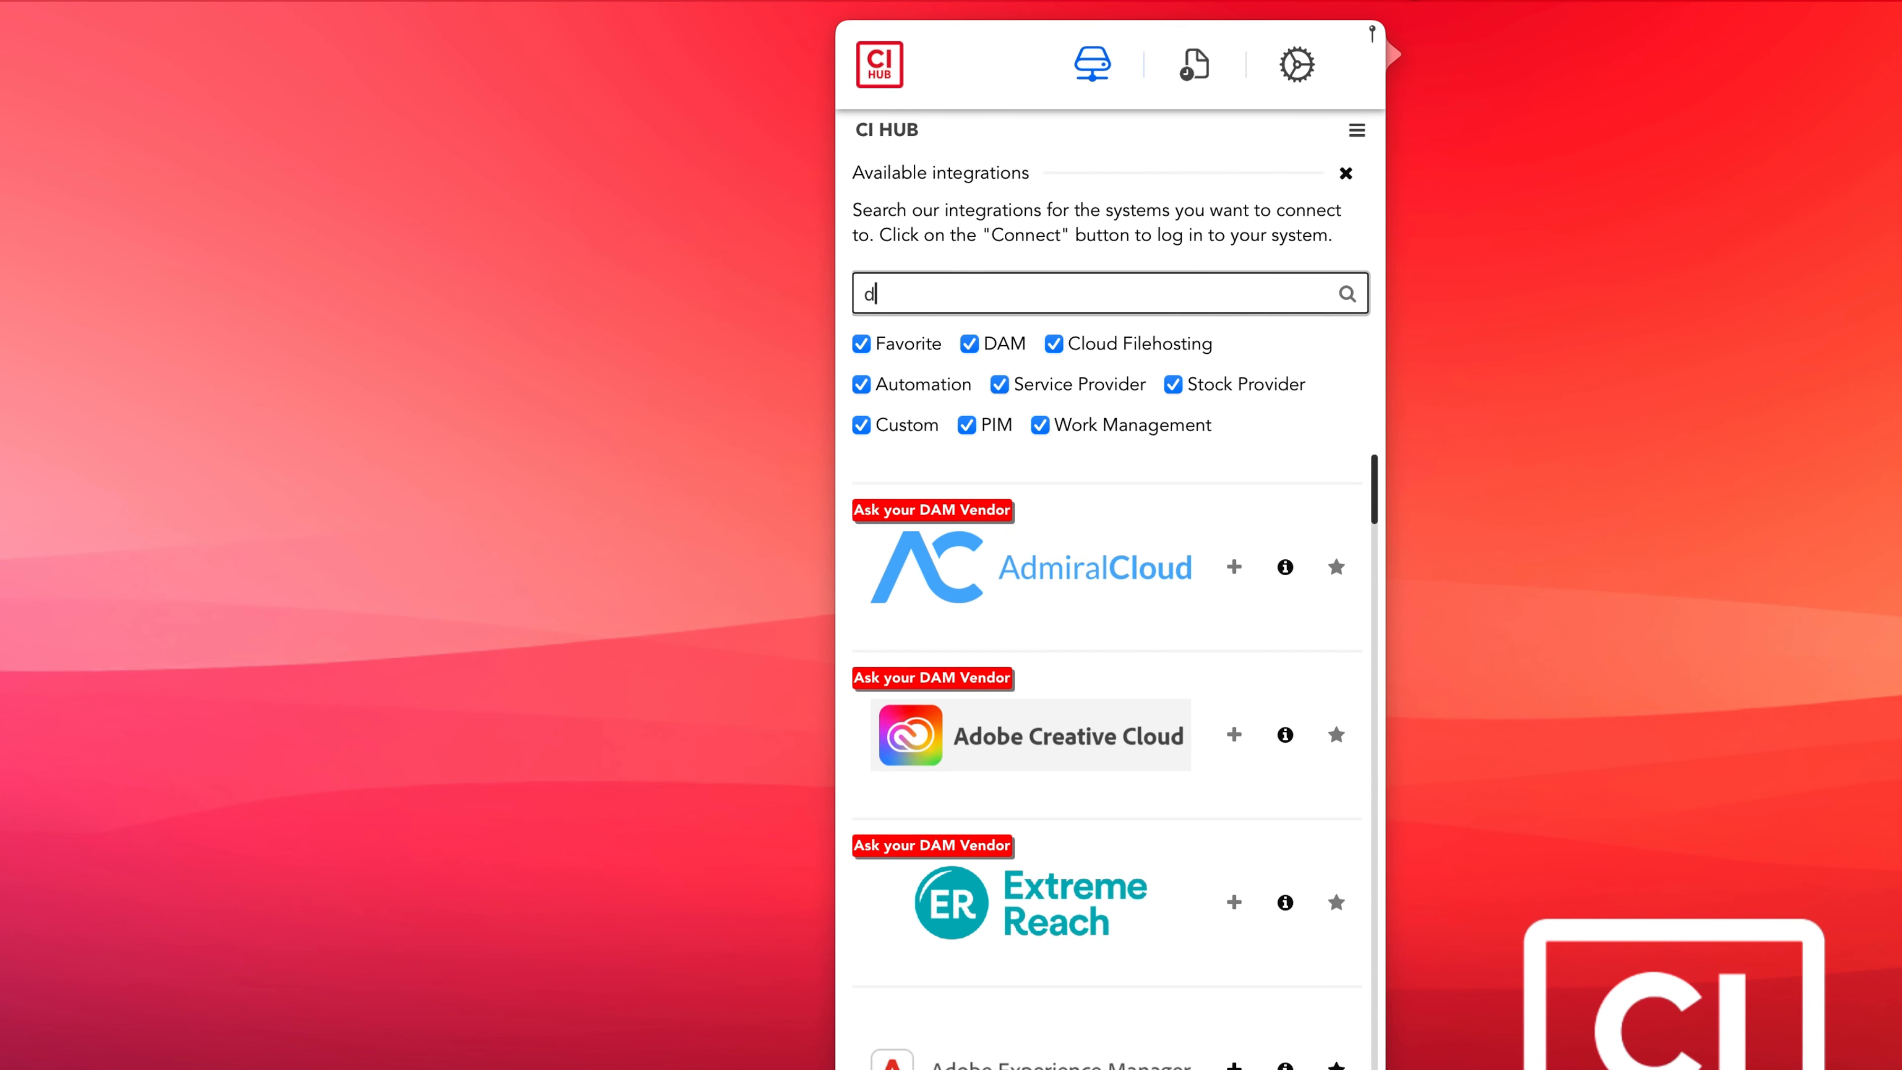
pyautogui.write('rop')
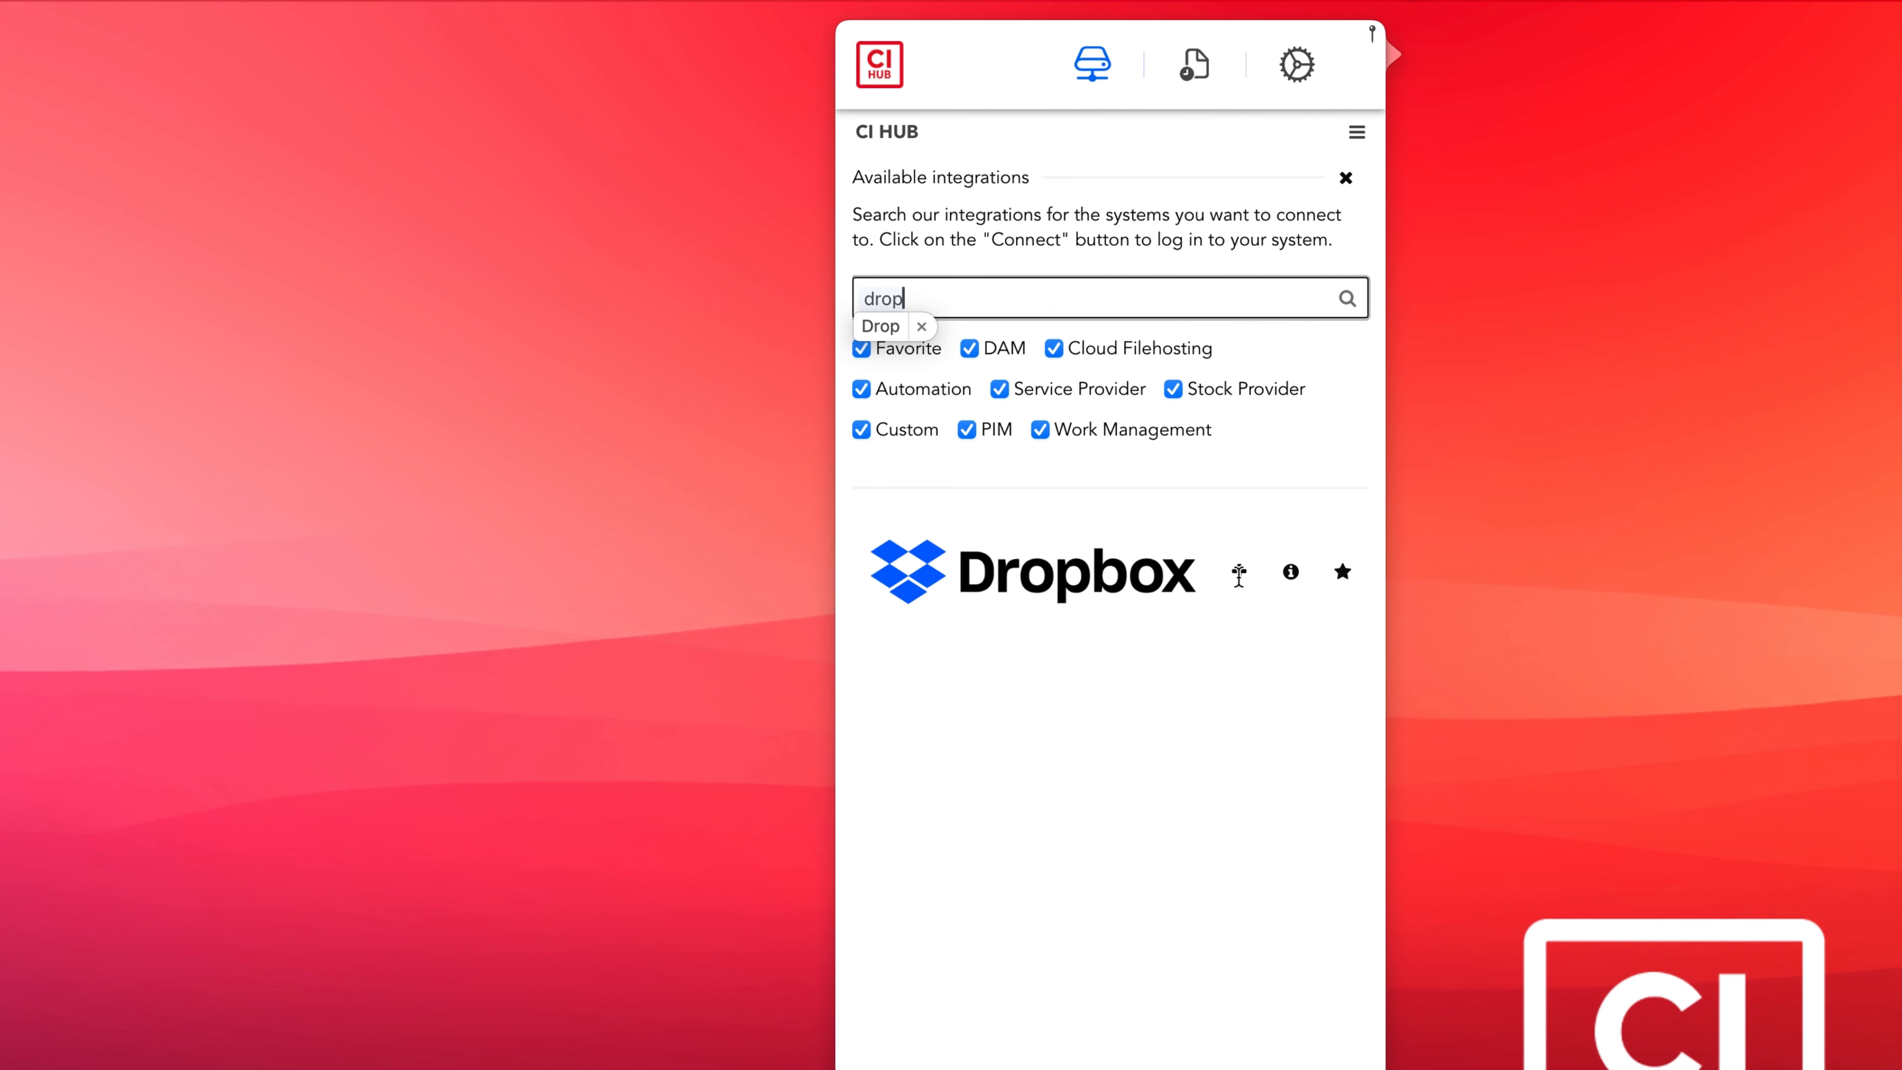
pyautogui.click(1235, 577)
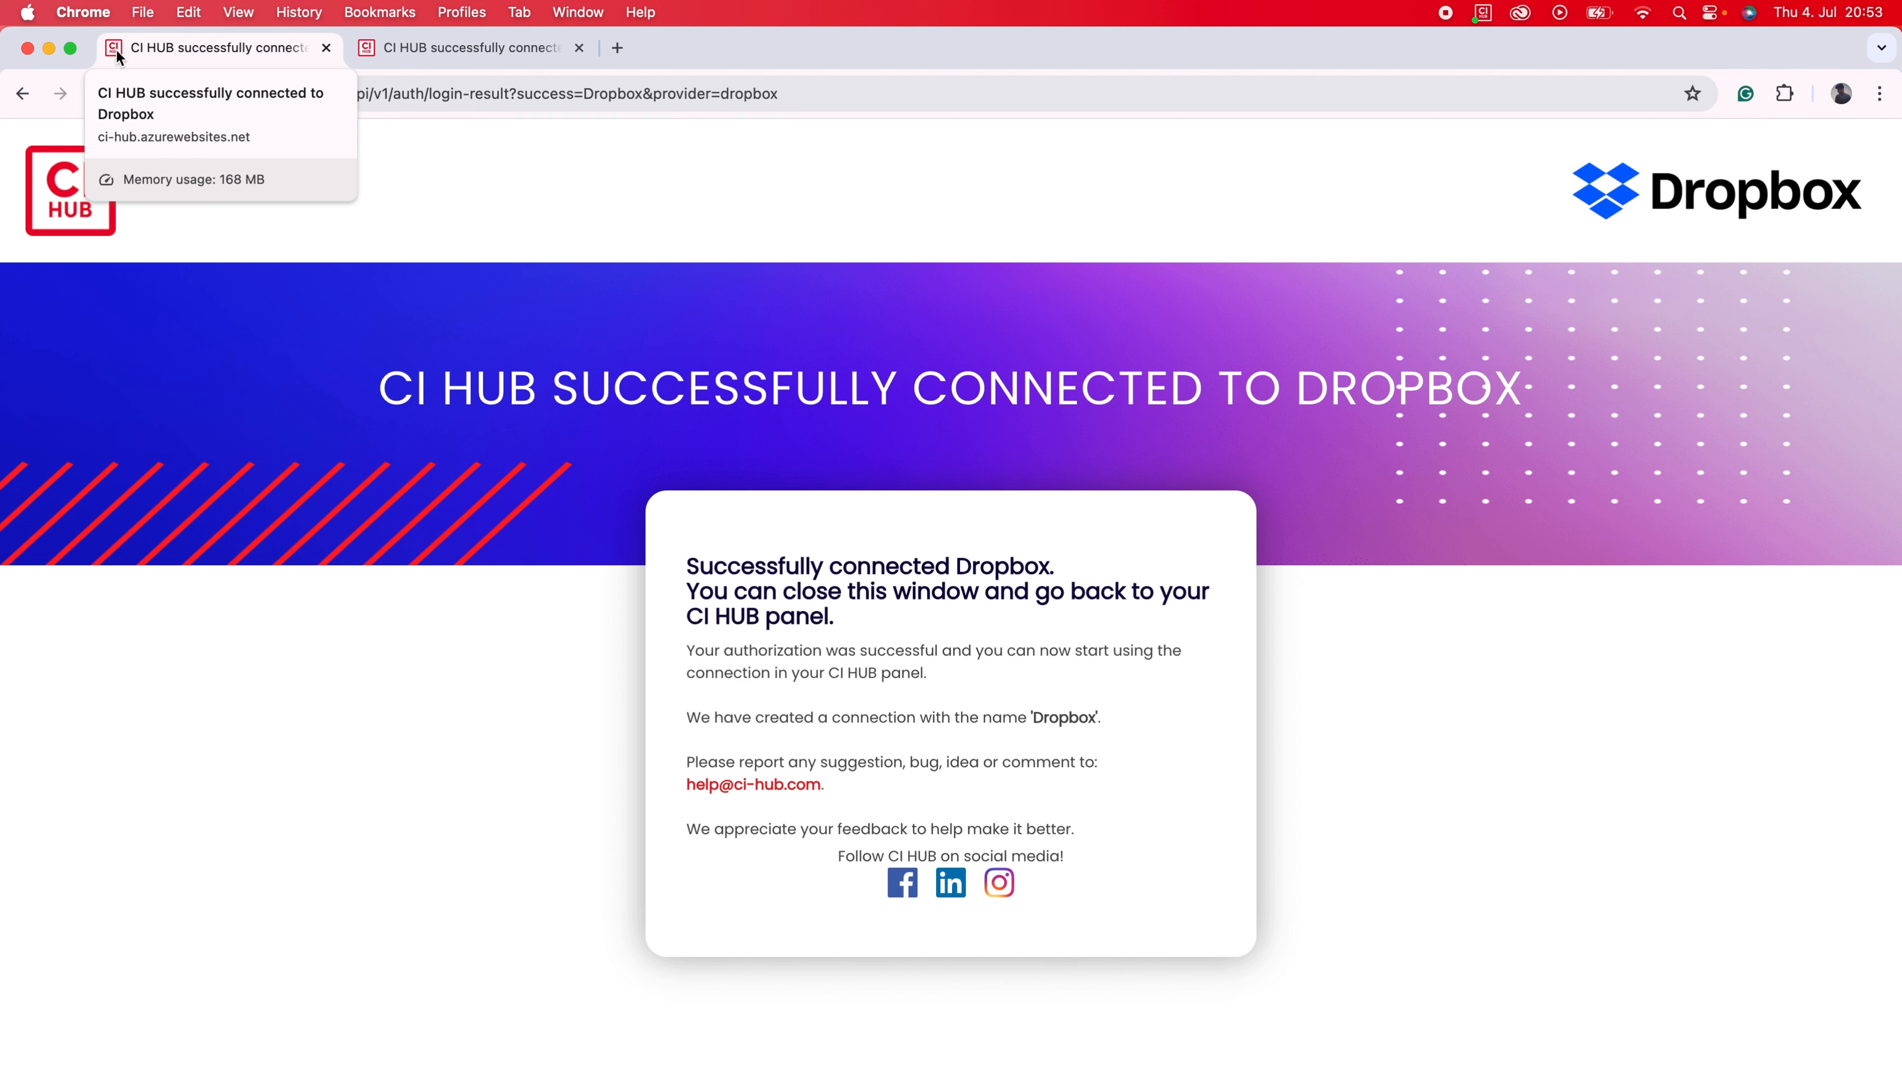
# Close the browser's Dropbox success page and bring up the CI HUB connections panel.
pyautogui.click(28, 48)
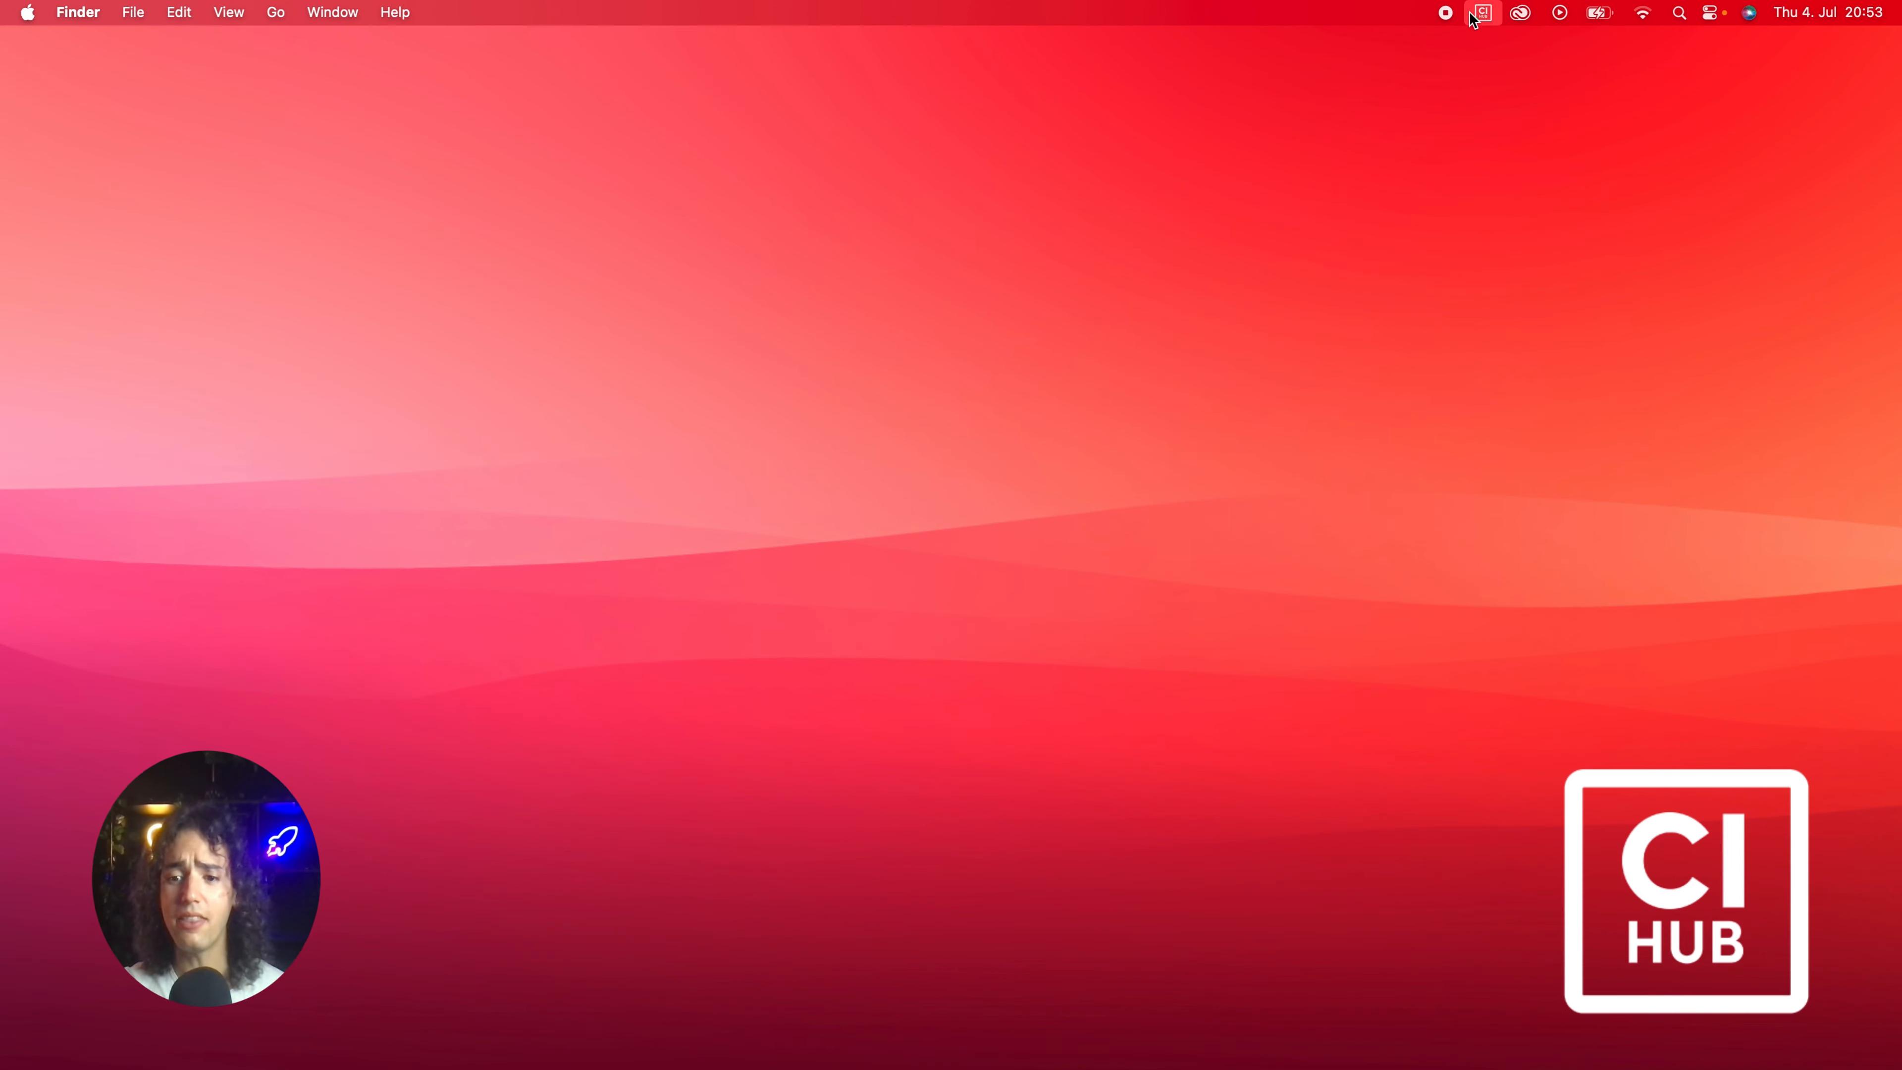
pyautogui.click(1478, 13)
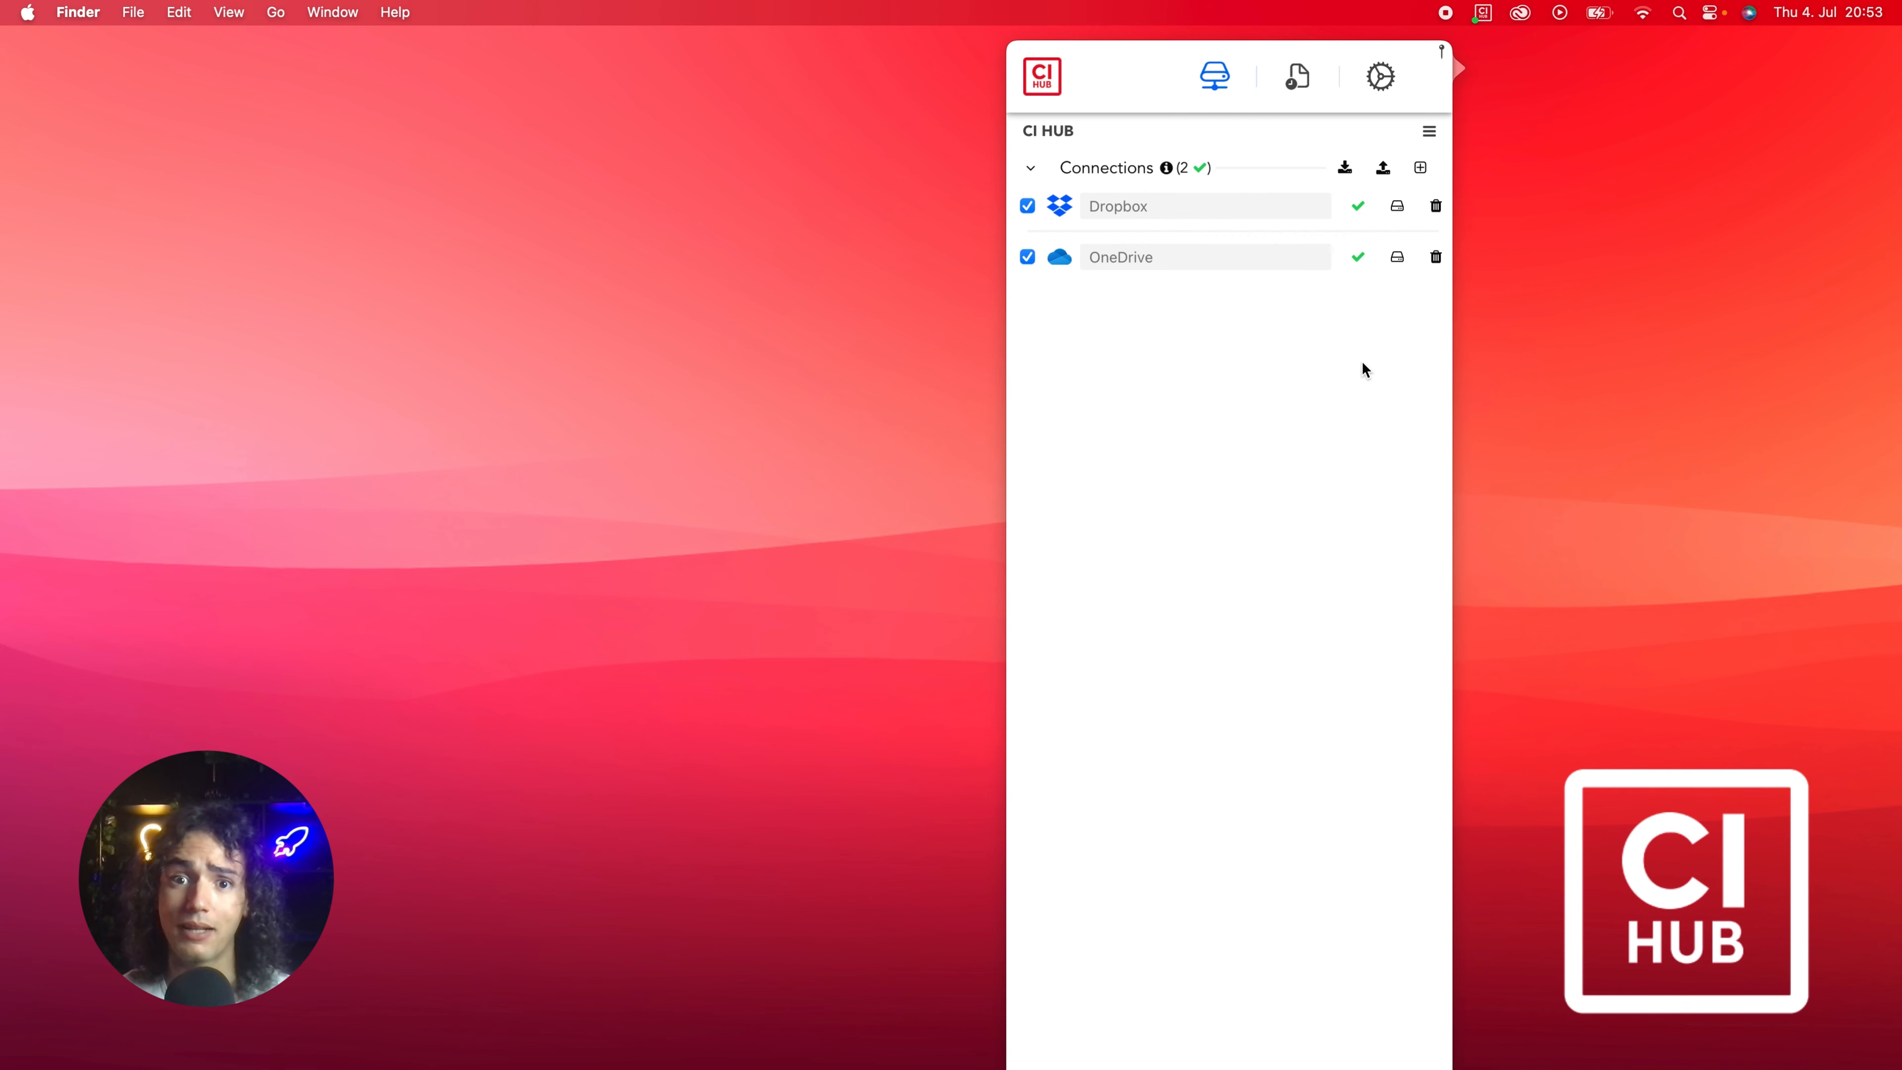
# Add a second Dropbox connection filtered by 'Dro', authorize it, and close the browser.
pyautogui.click(1421, 169)
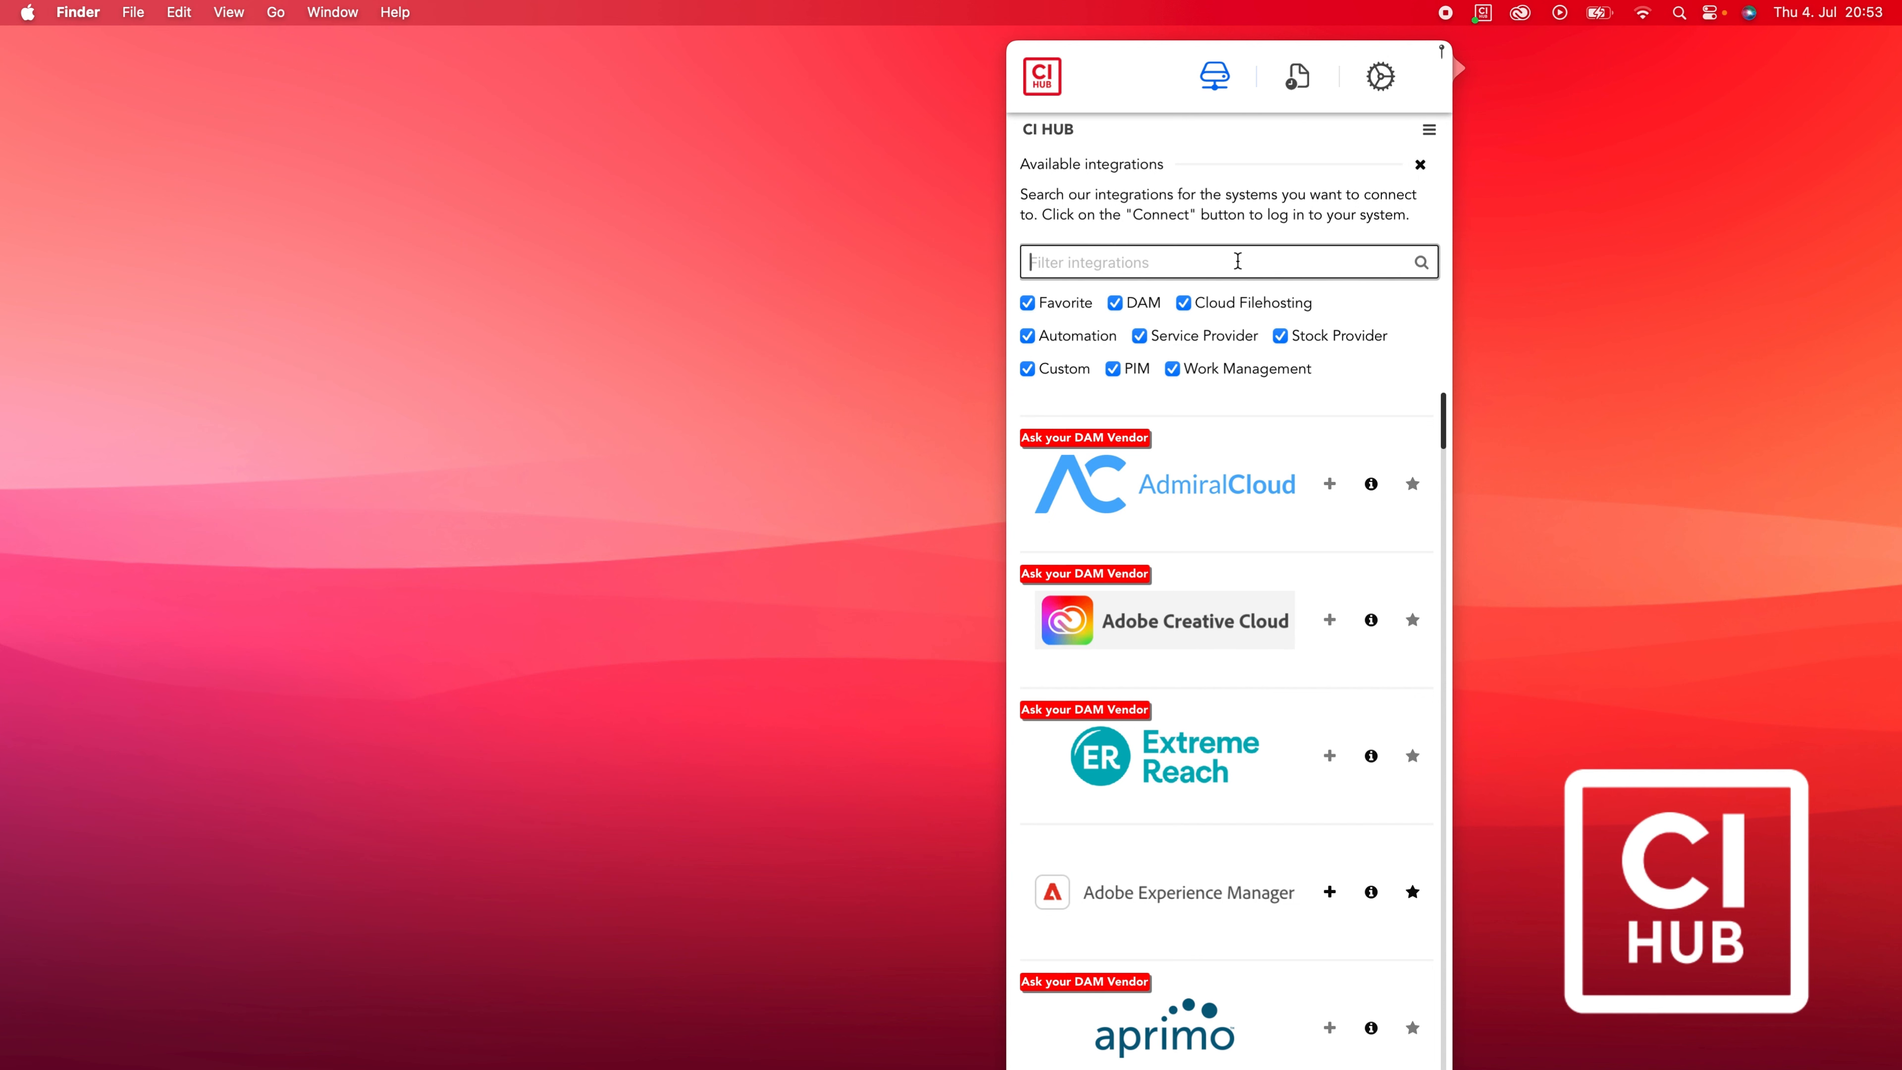
pyautogui.write('Drop')
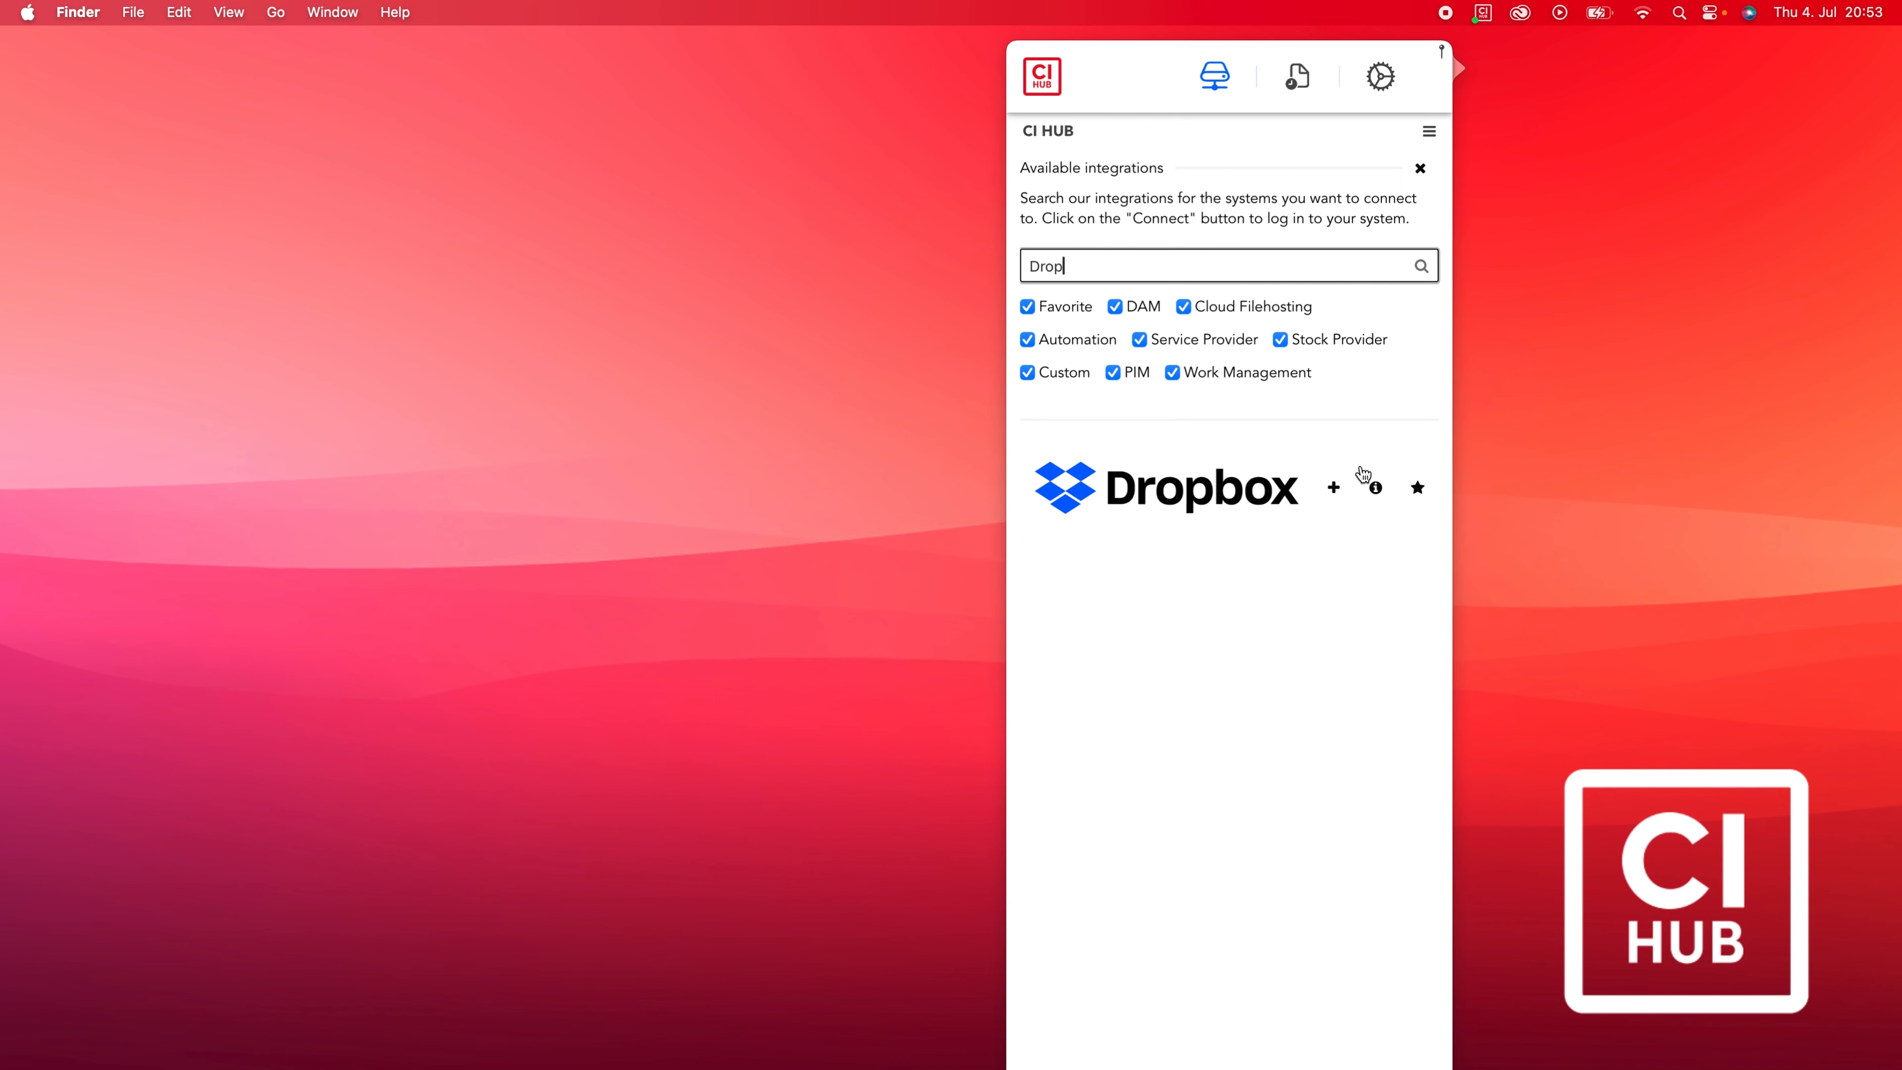
pyautogui.click(1333, 493)
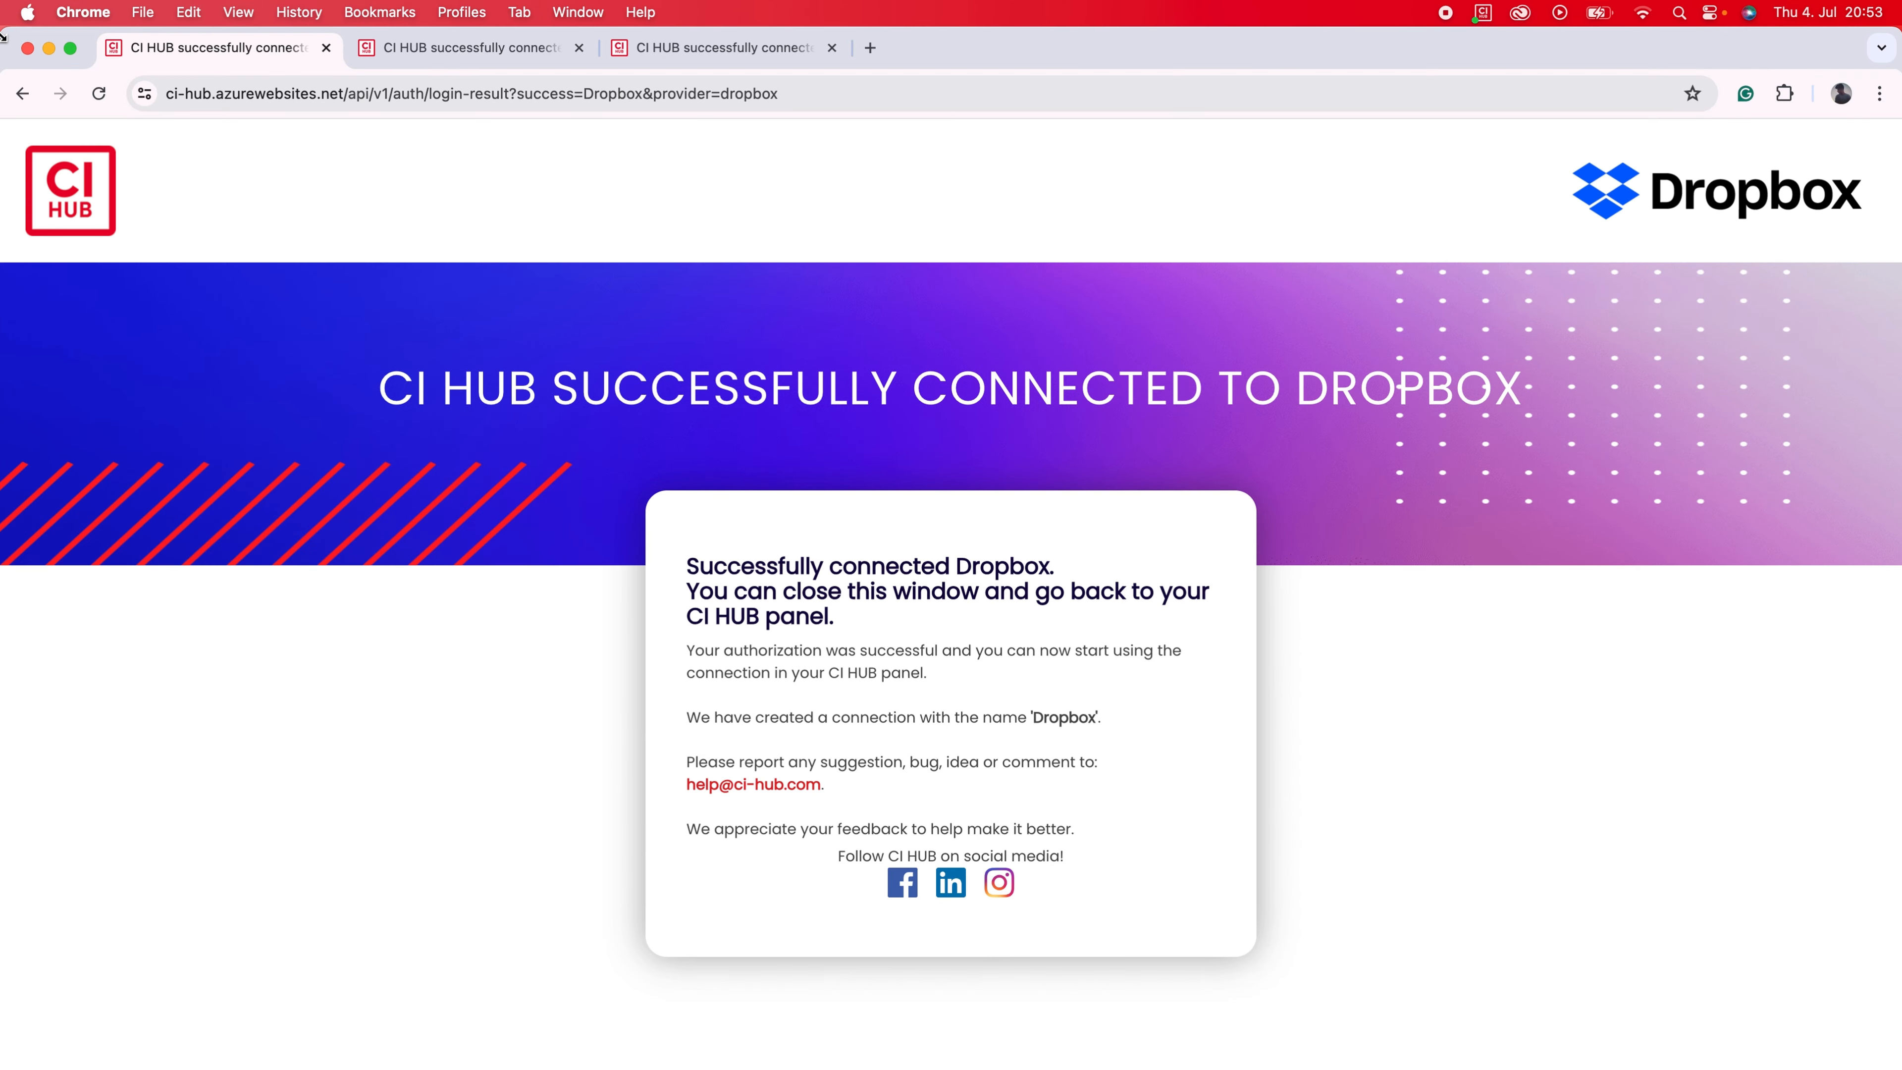
pyautogui.click(27, 48)
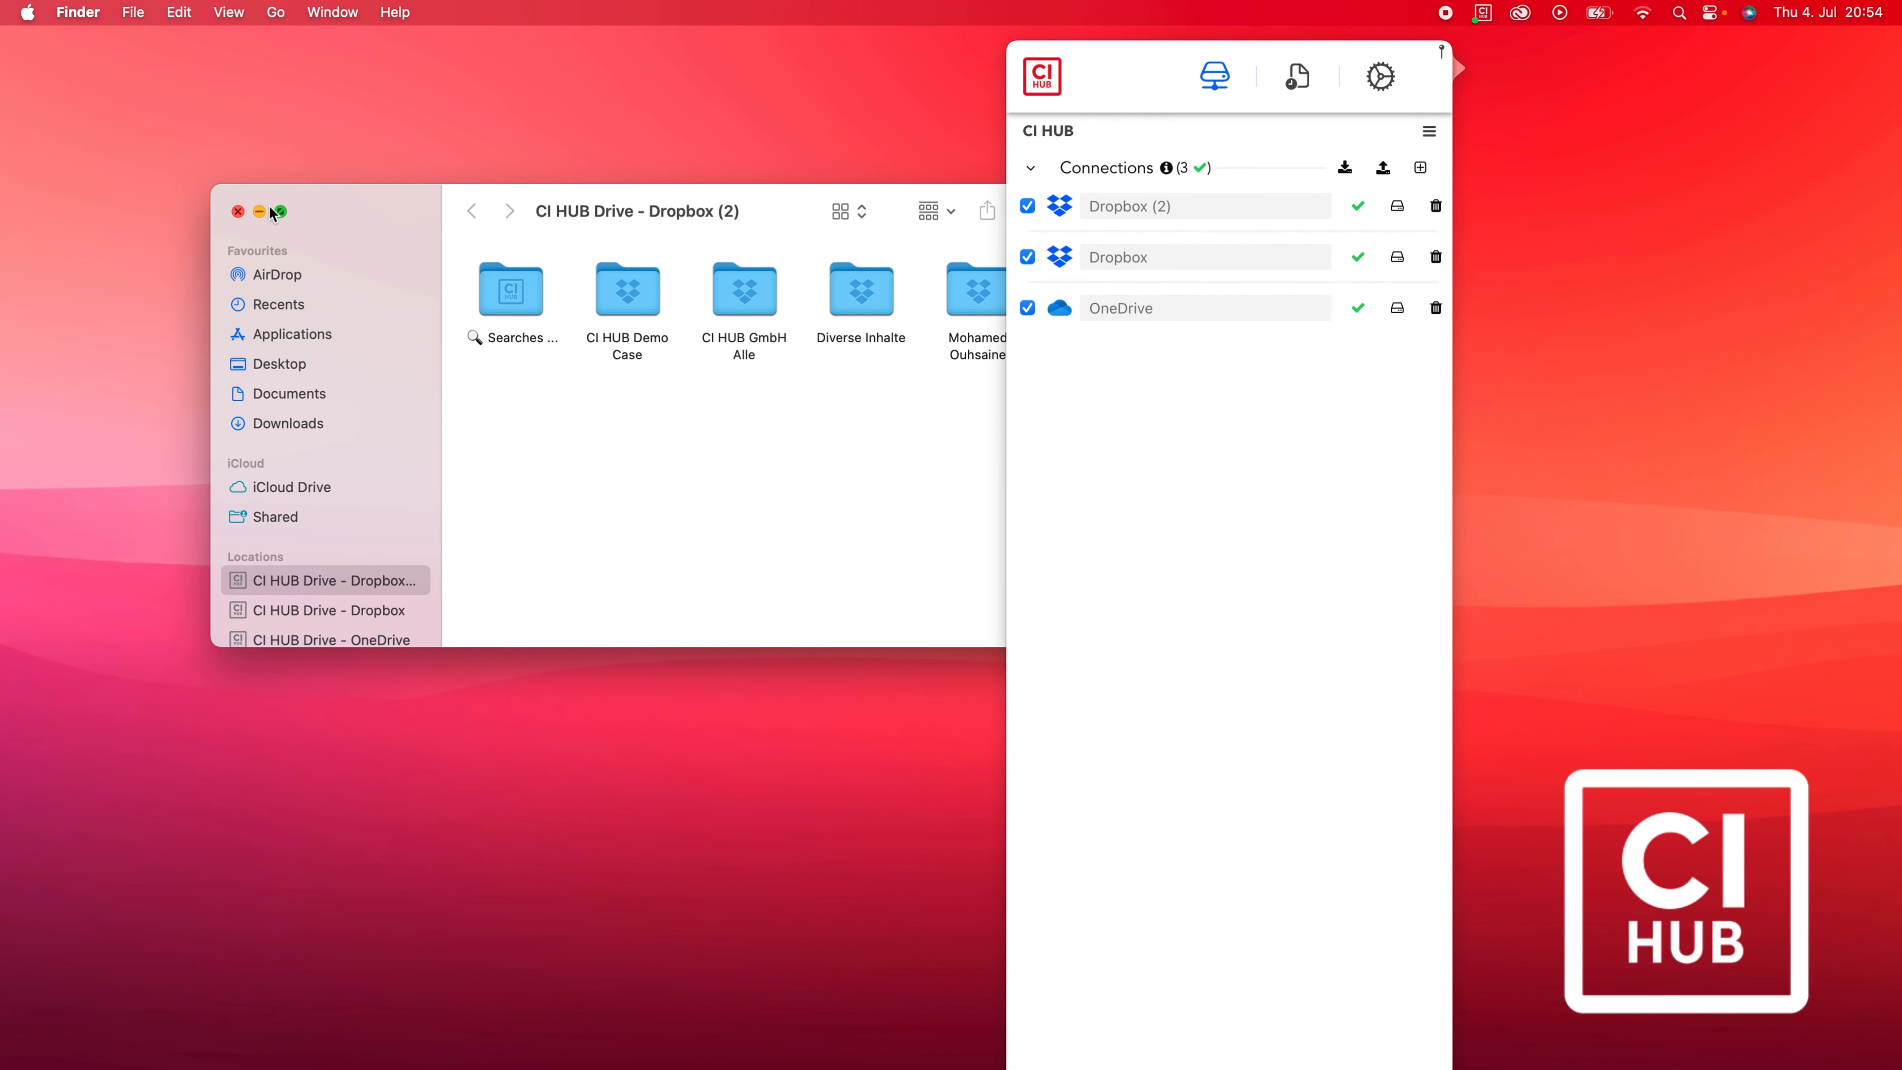
# Close the Dropbox (2) drive window and unmount and delete its volume.
pyautogui.click(238, 213)
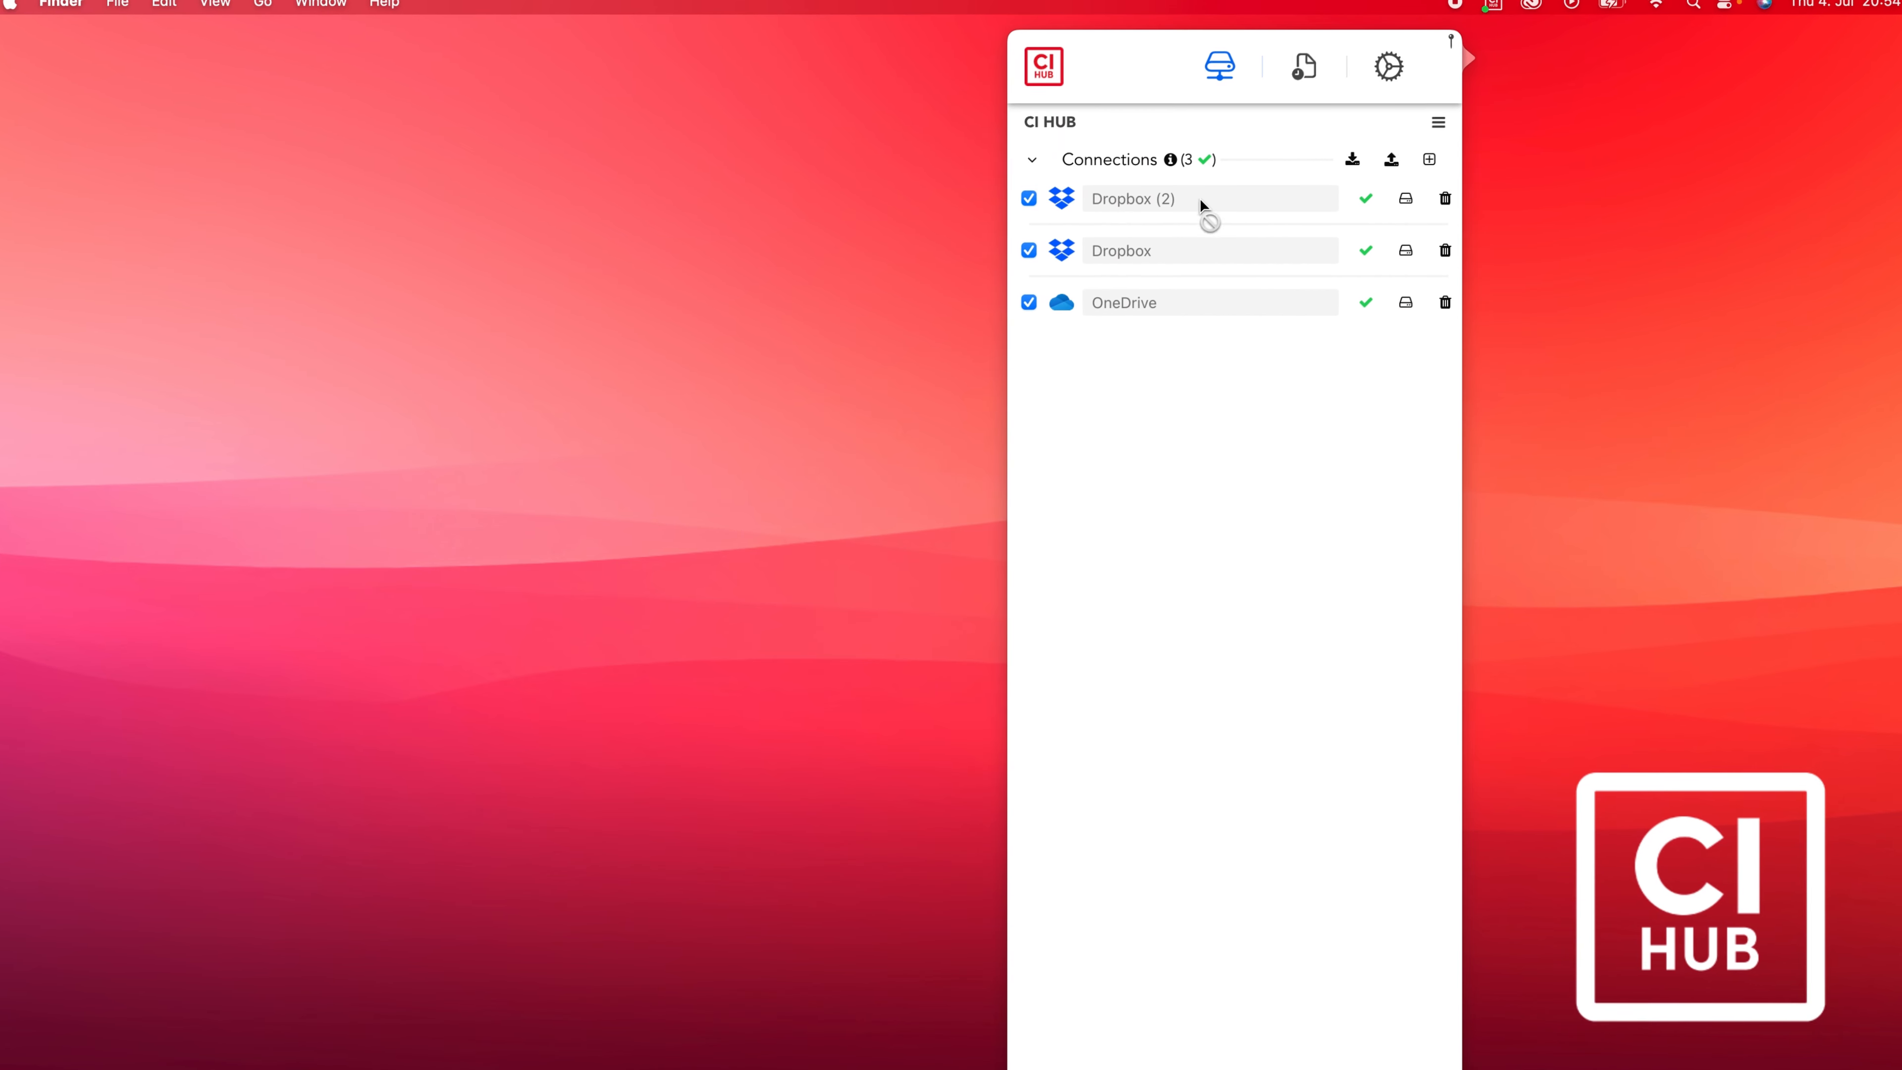
pyautogui.click(1029, 197)
pyautogui.click(929, 425)
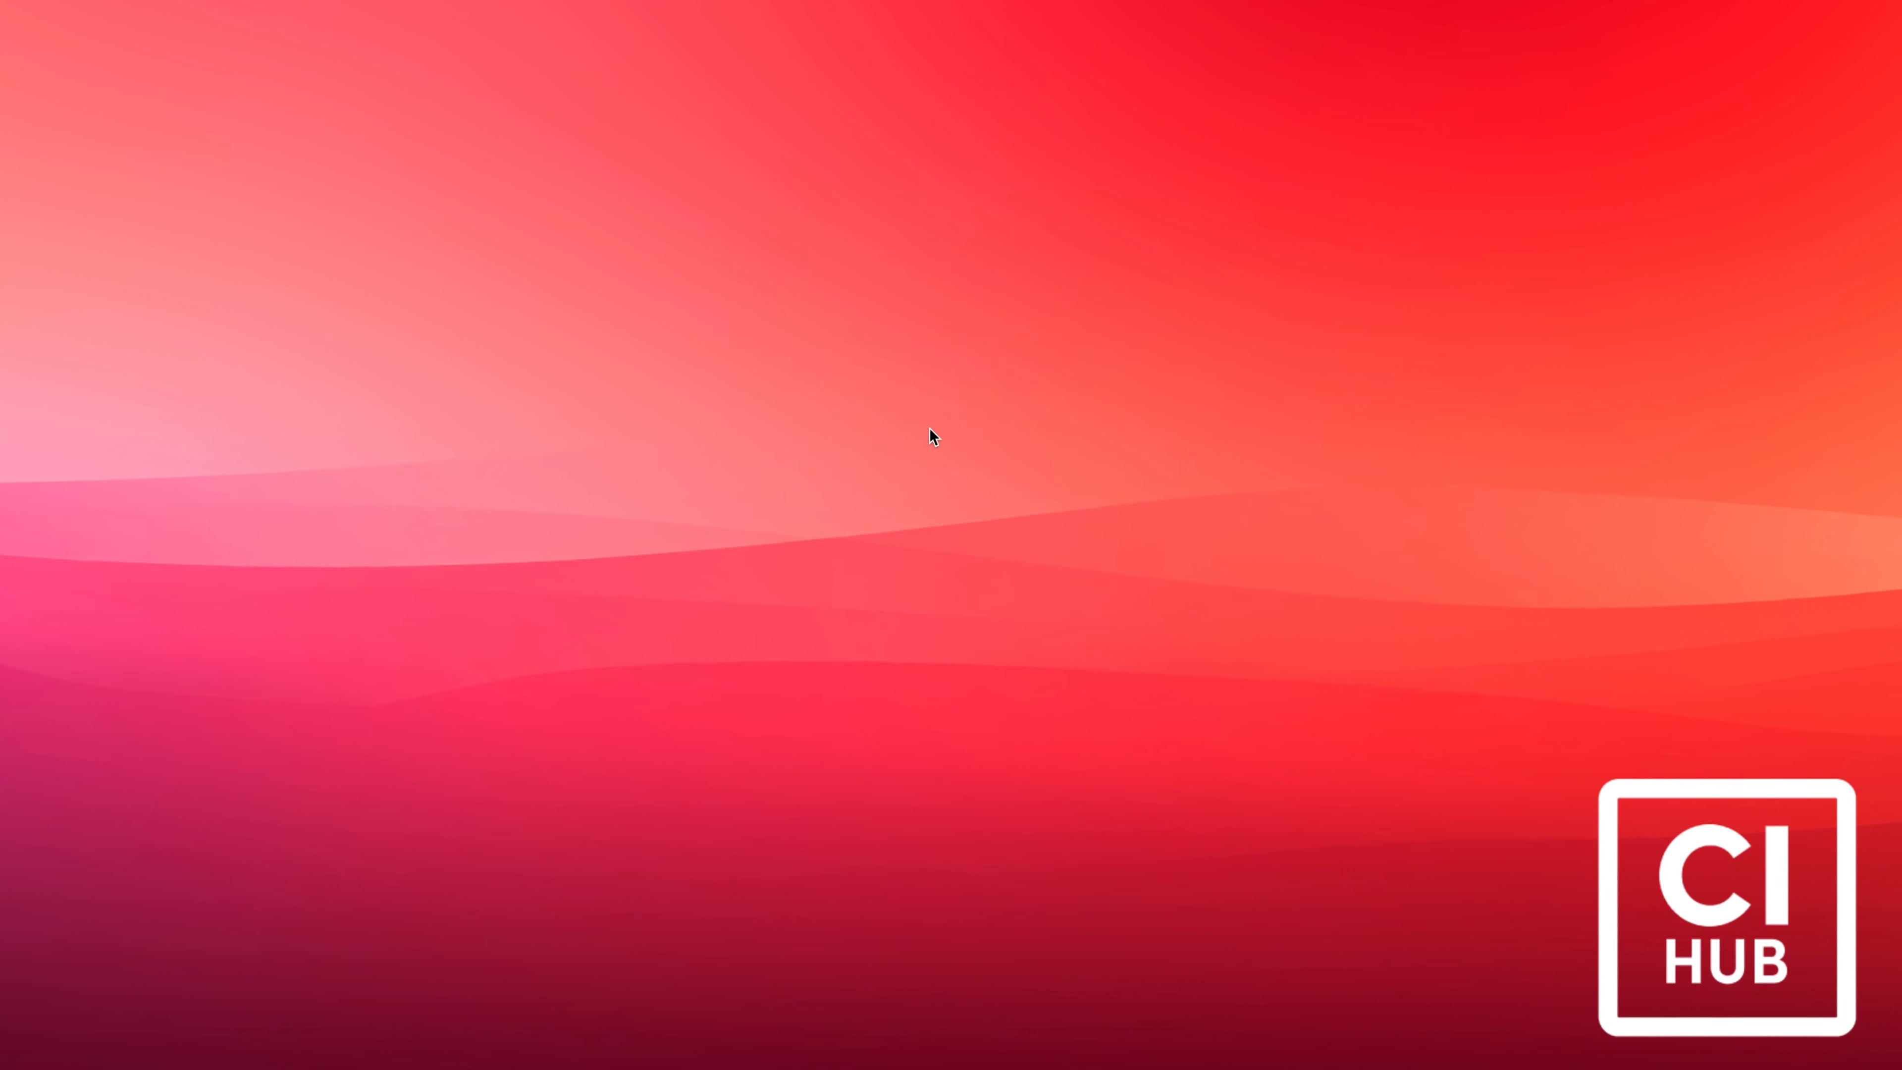
# Rename the Dropbox (2) connection to 'Dropbox business' and mount it again.
pyautogui.click(1210, 177)
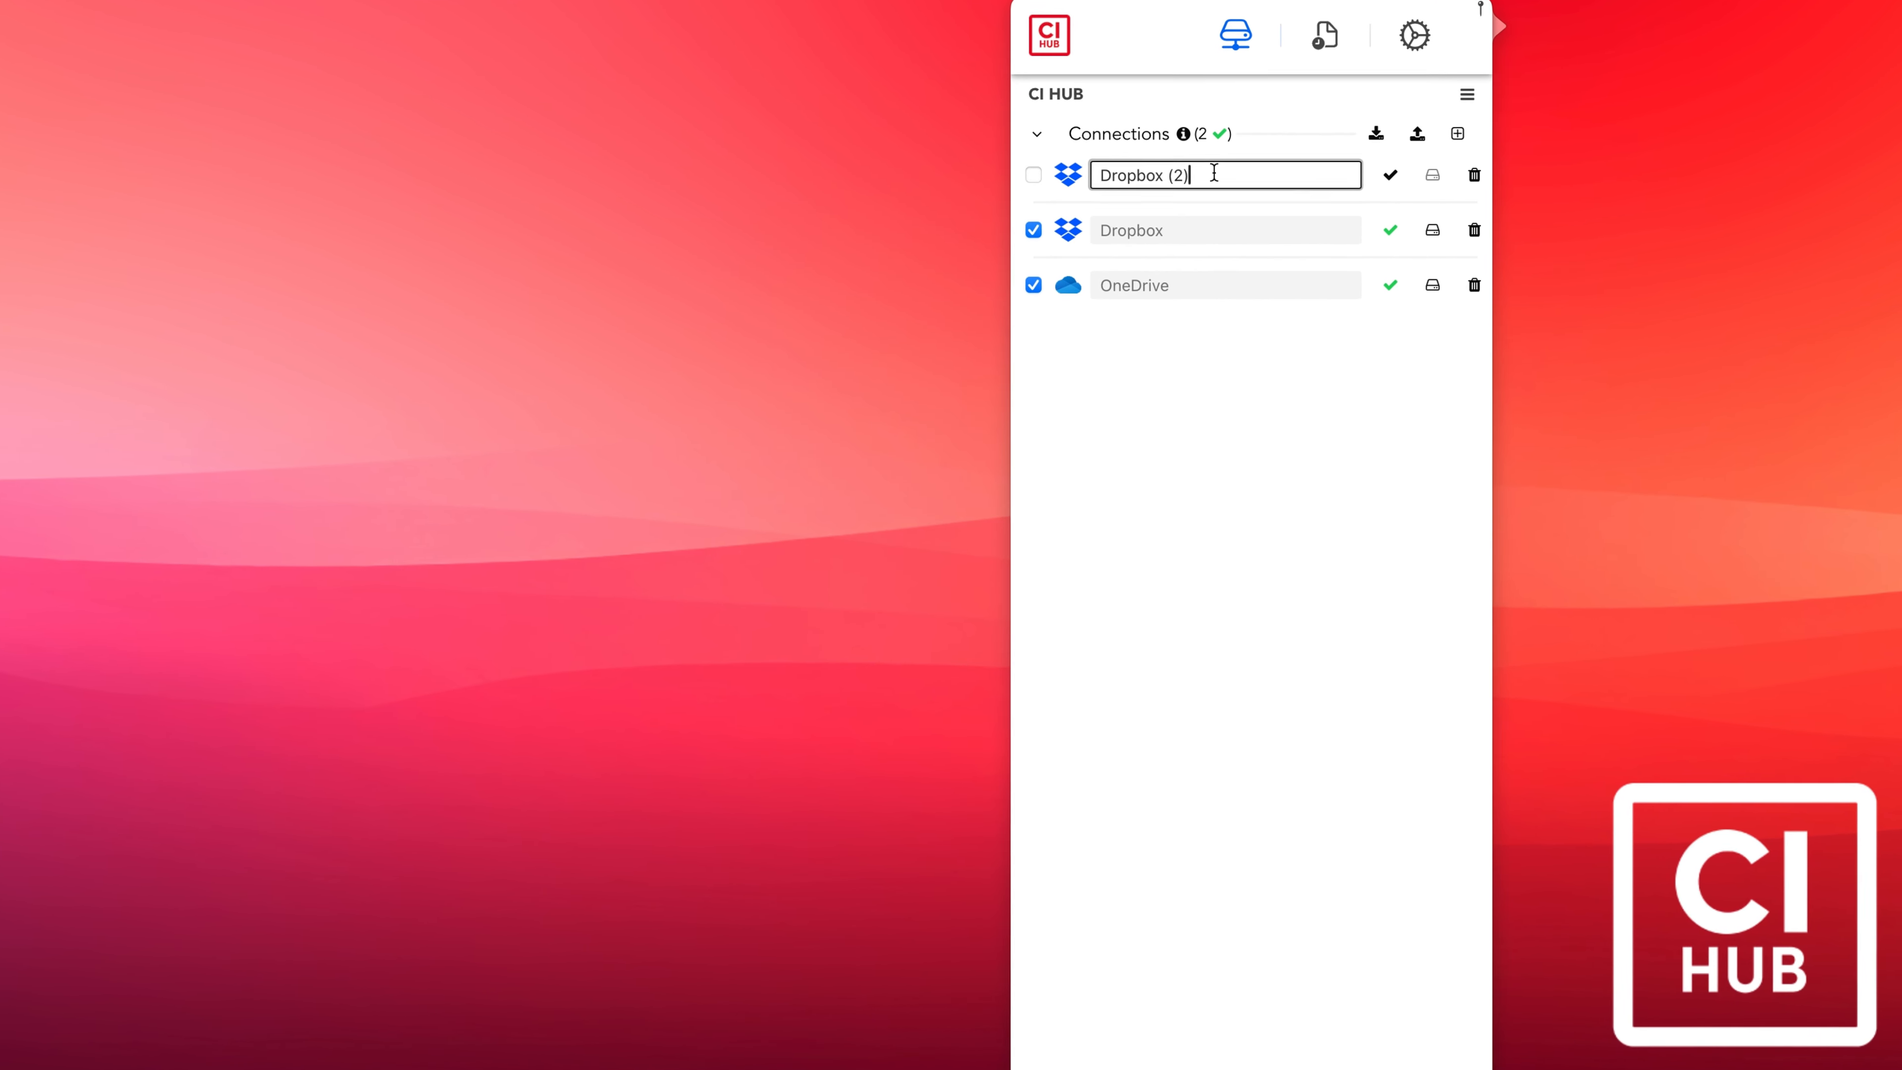
pyautogui.press('super+a')
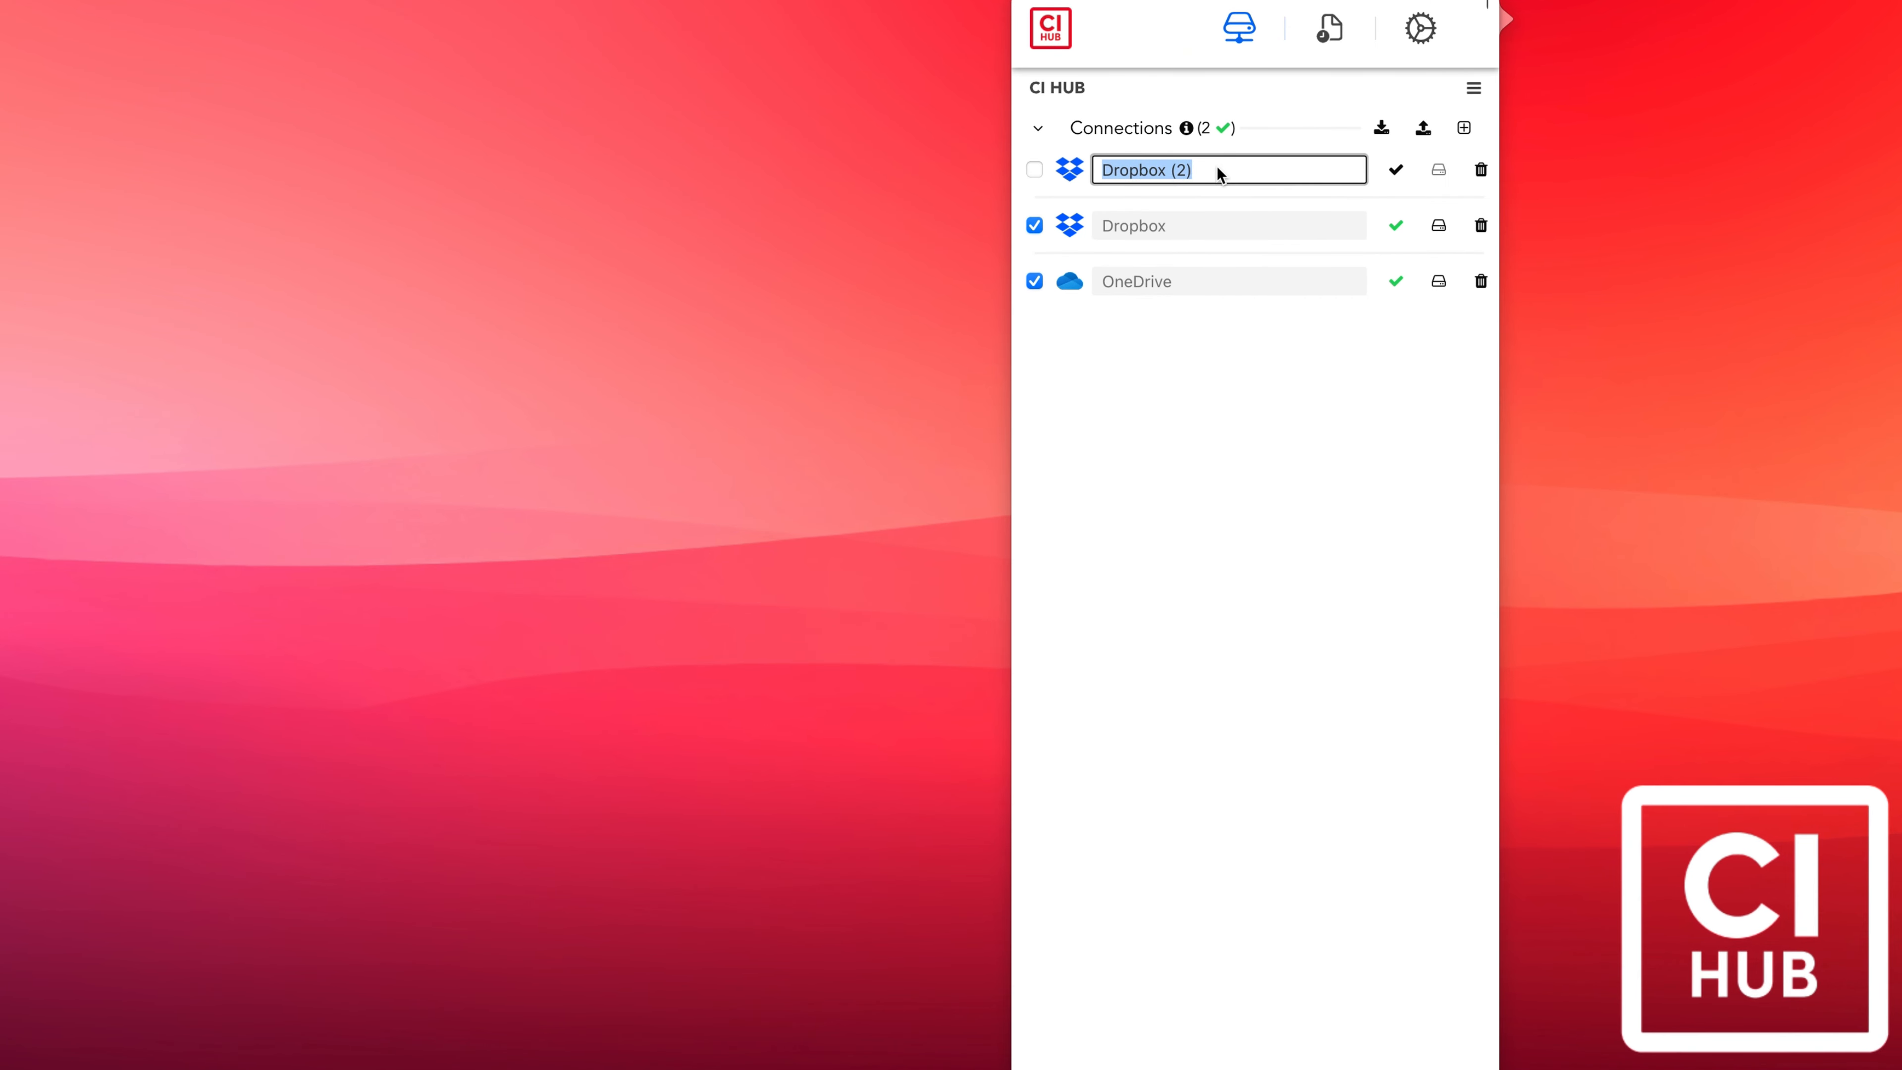
pyautogui.click(1190, 170)
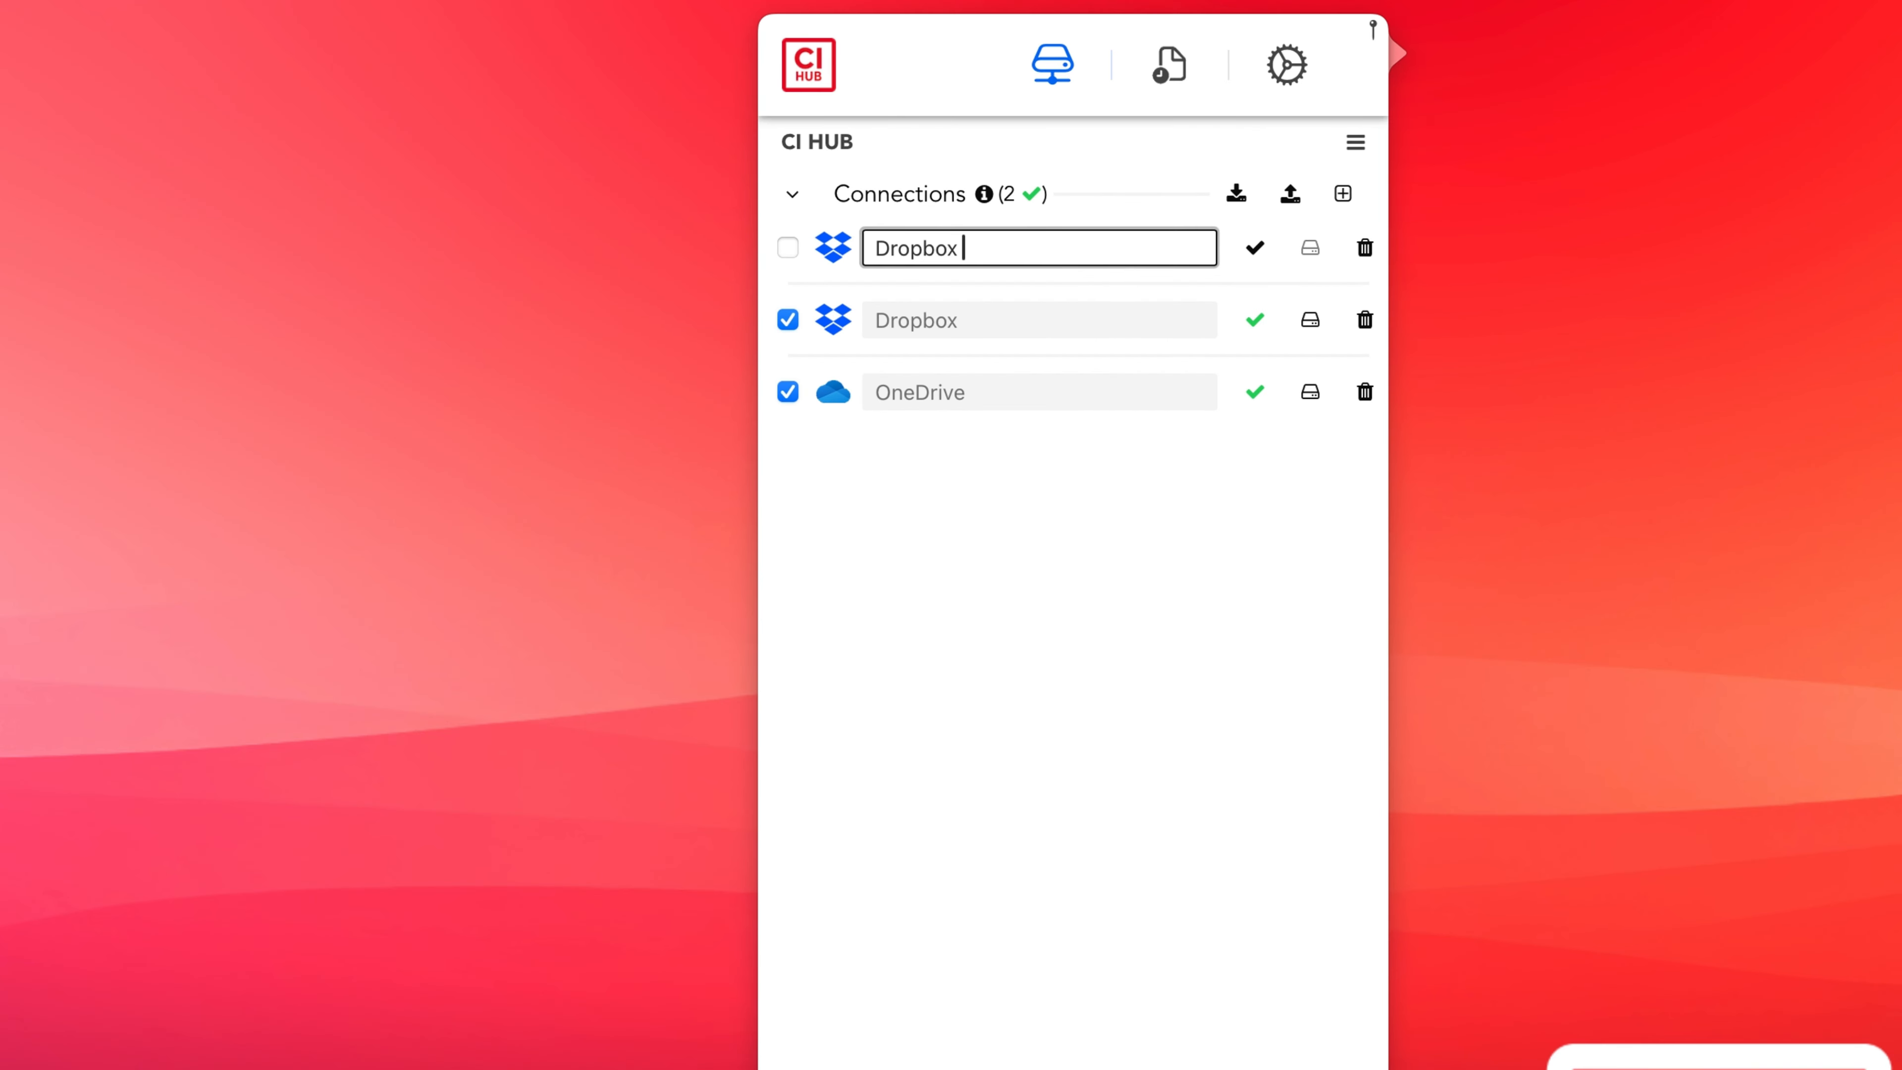
pyautogui.write('business')
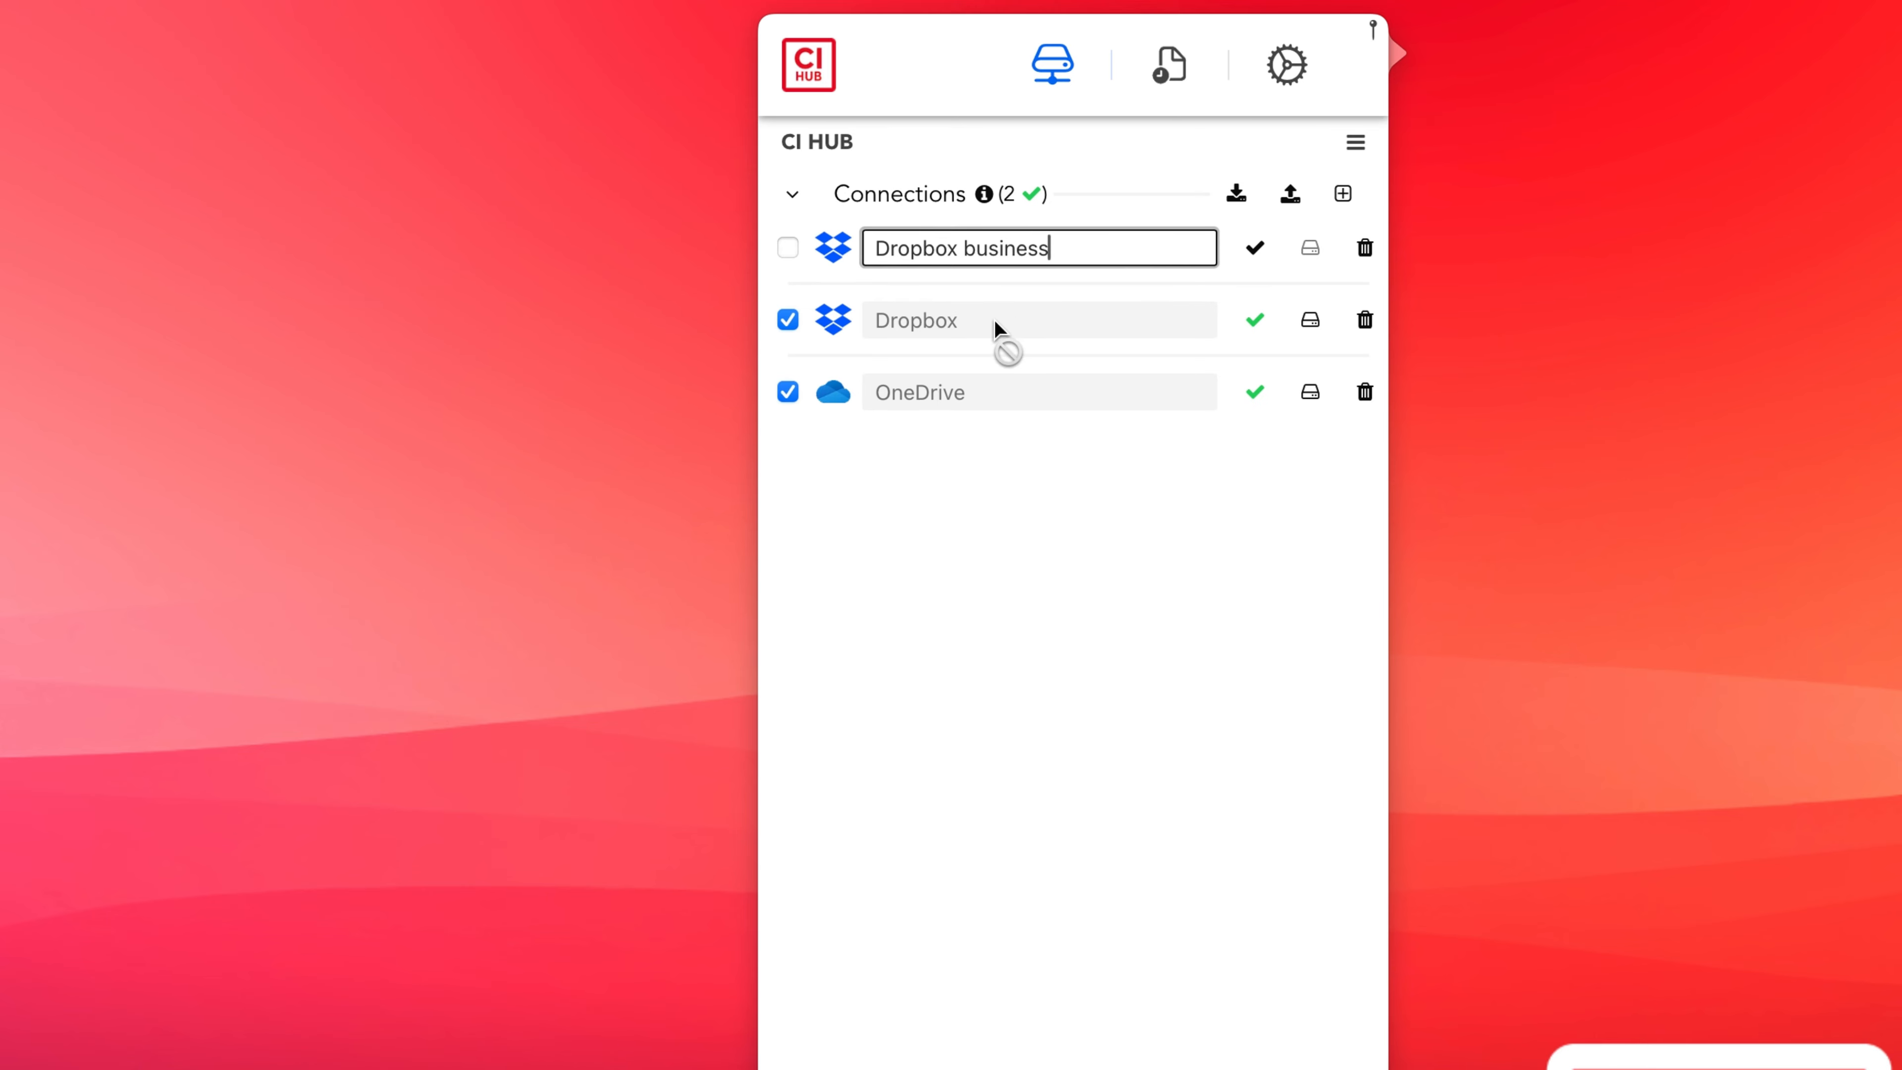
pyautogui.click(787, 247)
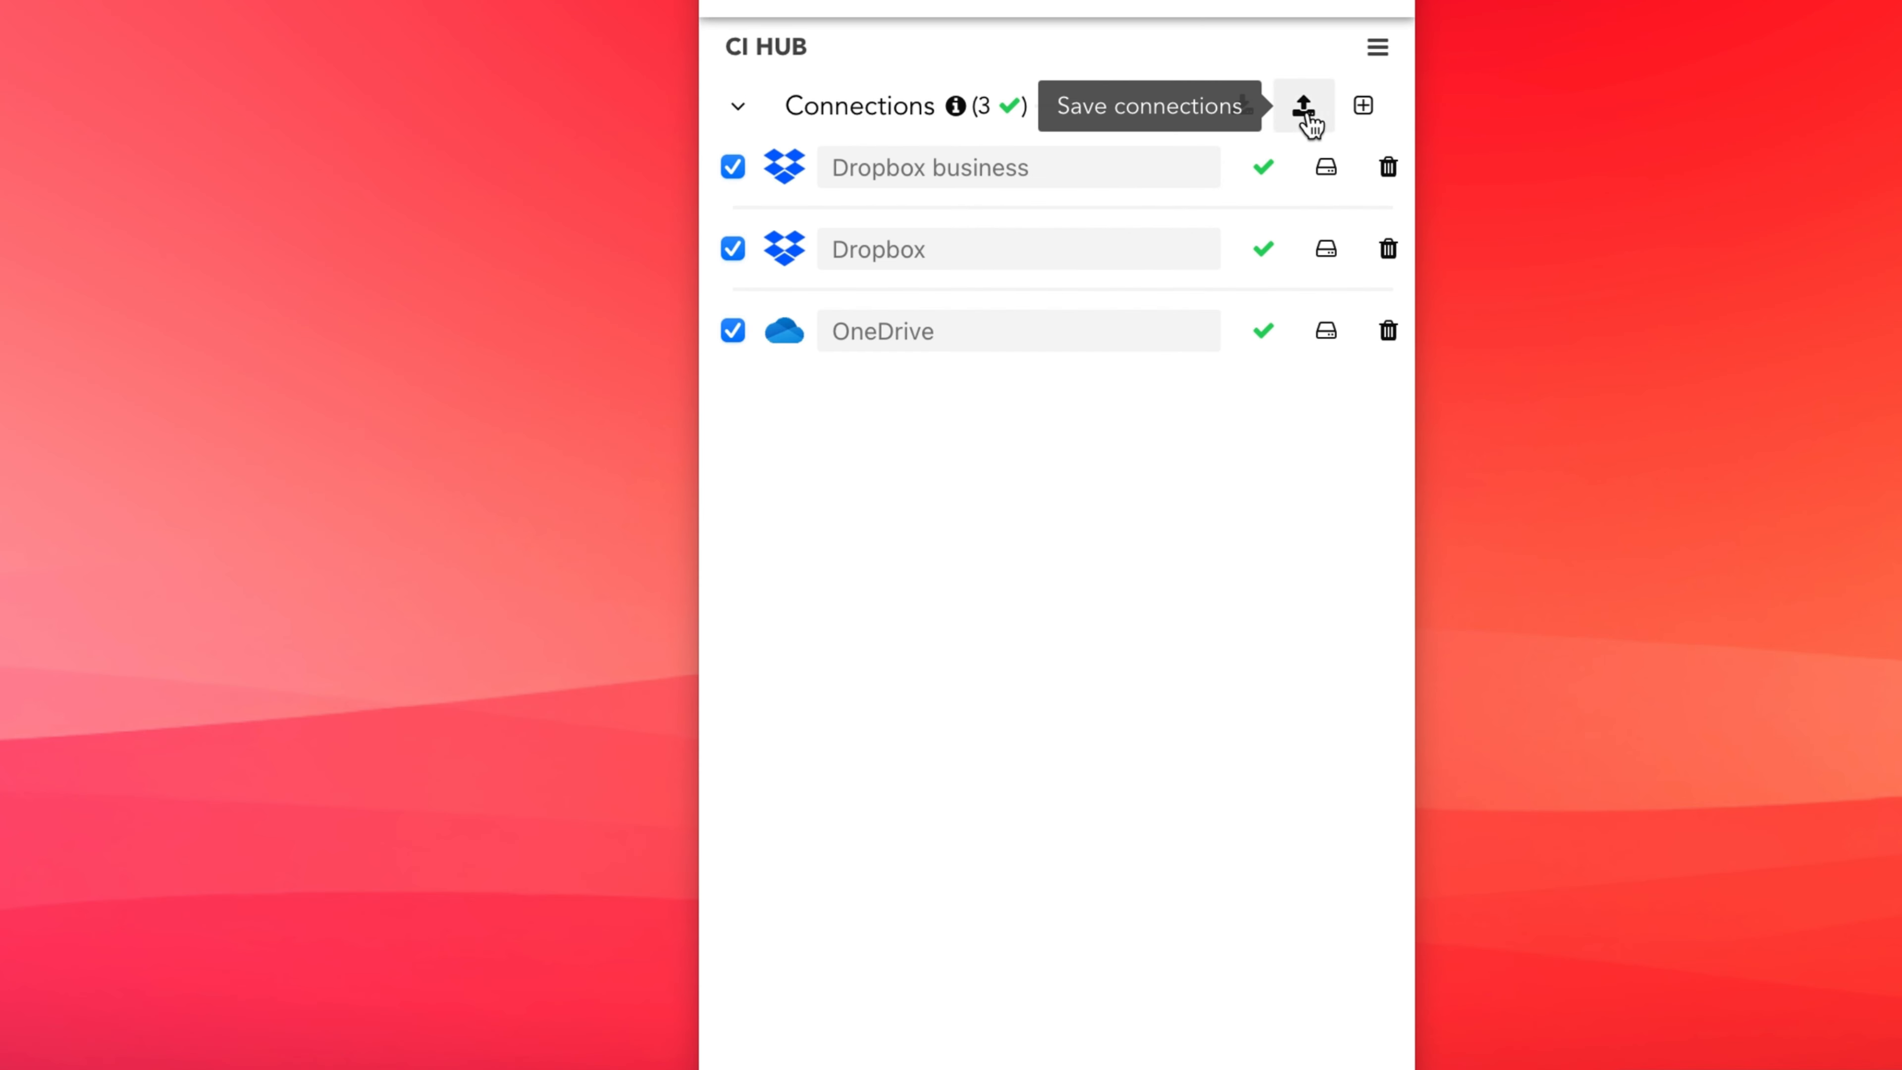
# Save the three connections to the profile with a password of at least 6 characters.
pyautogui.click(1303, 112)
pyautogui.click(1075, 426)
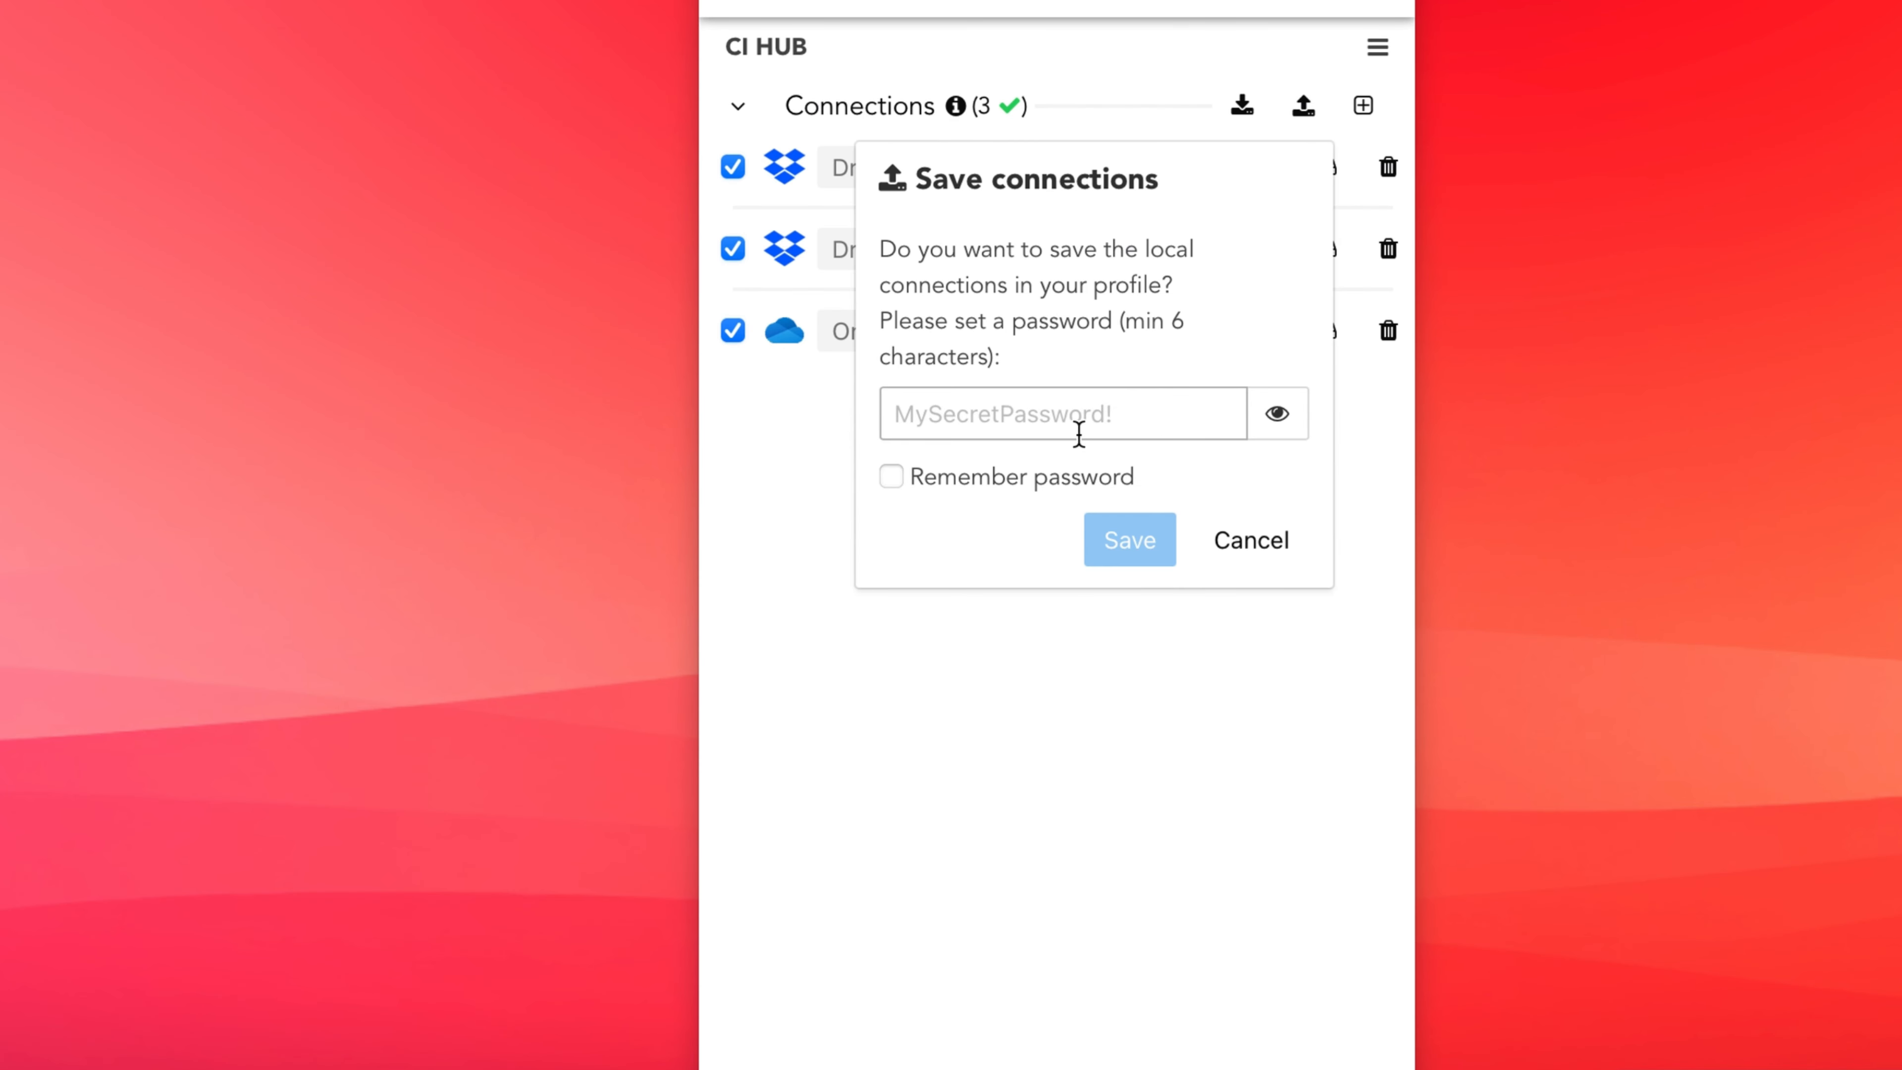
pyautogui.write('My')
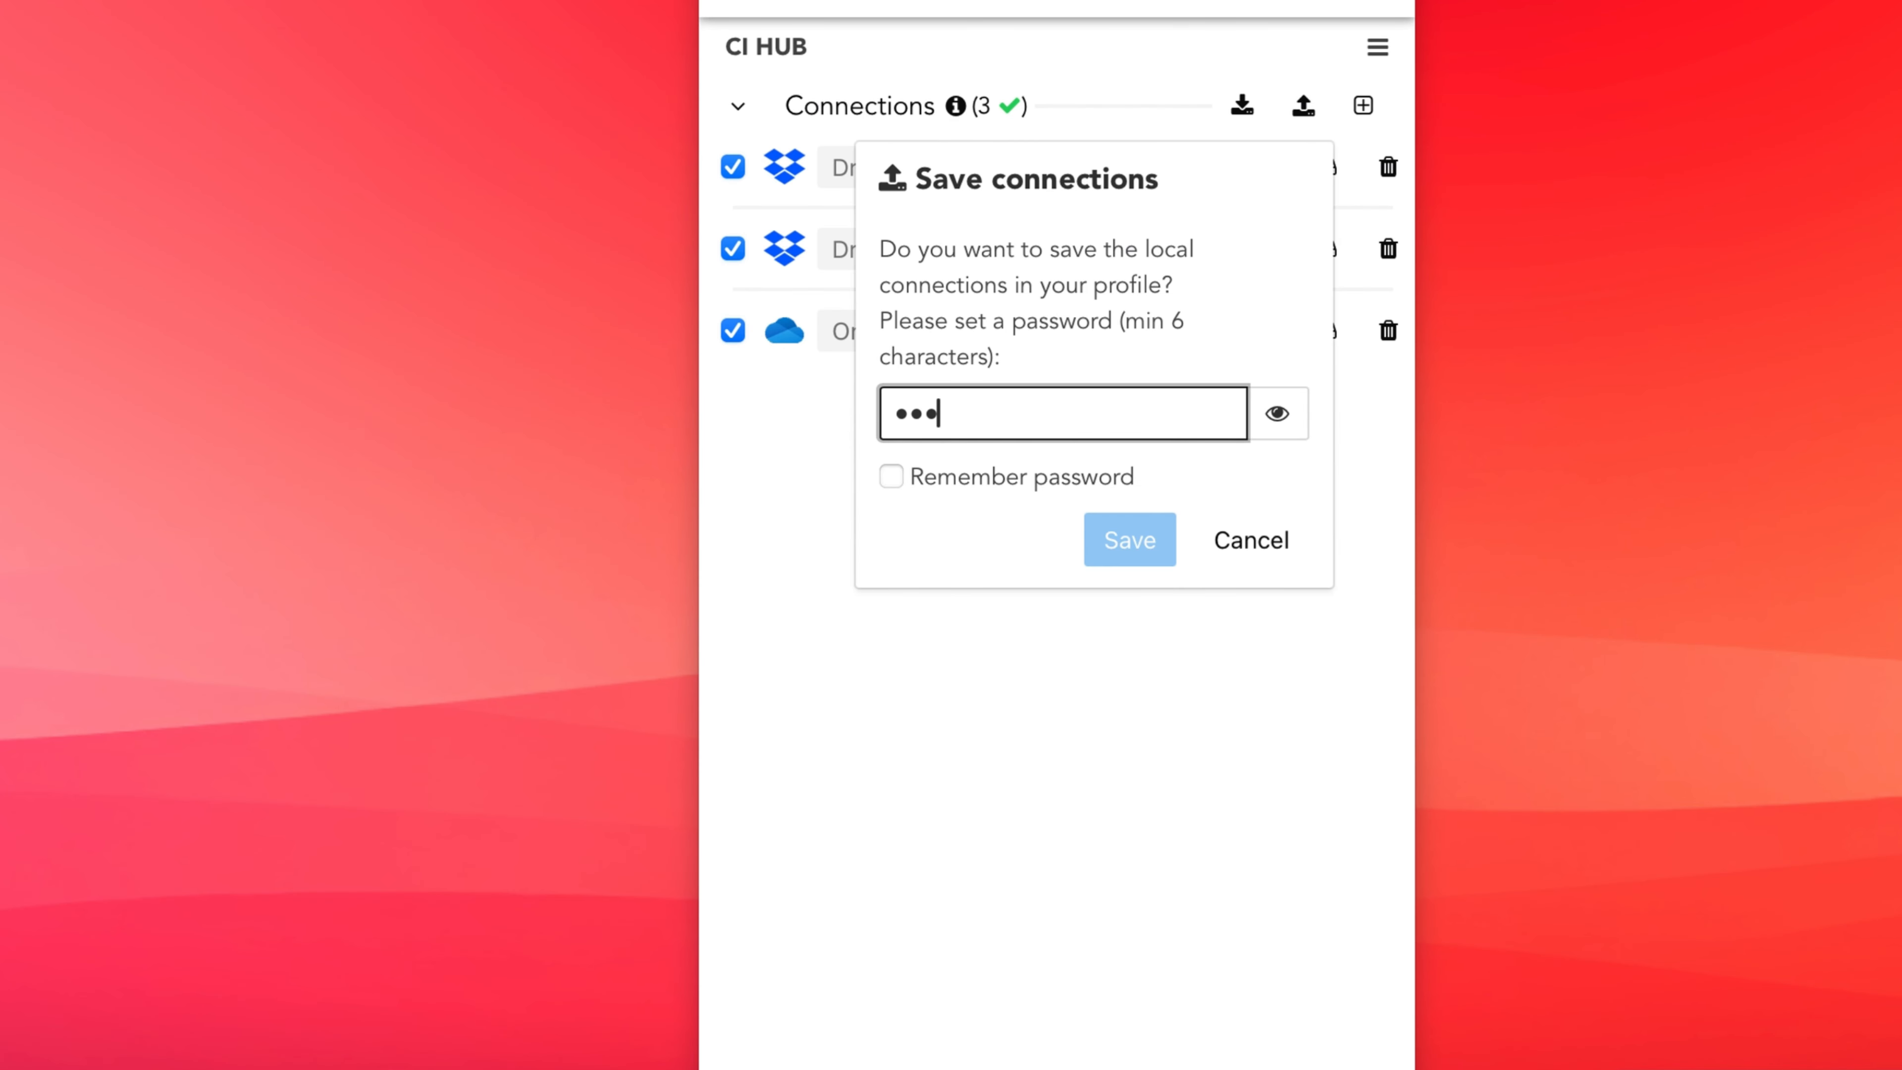
pyautogui.write('••••')
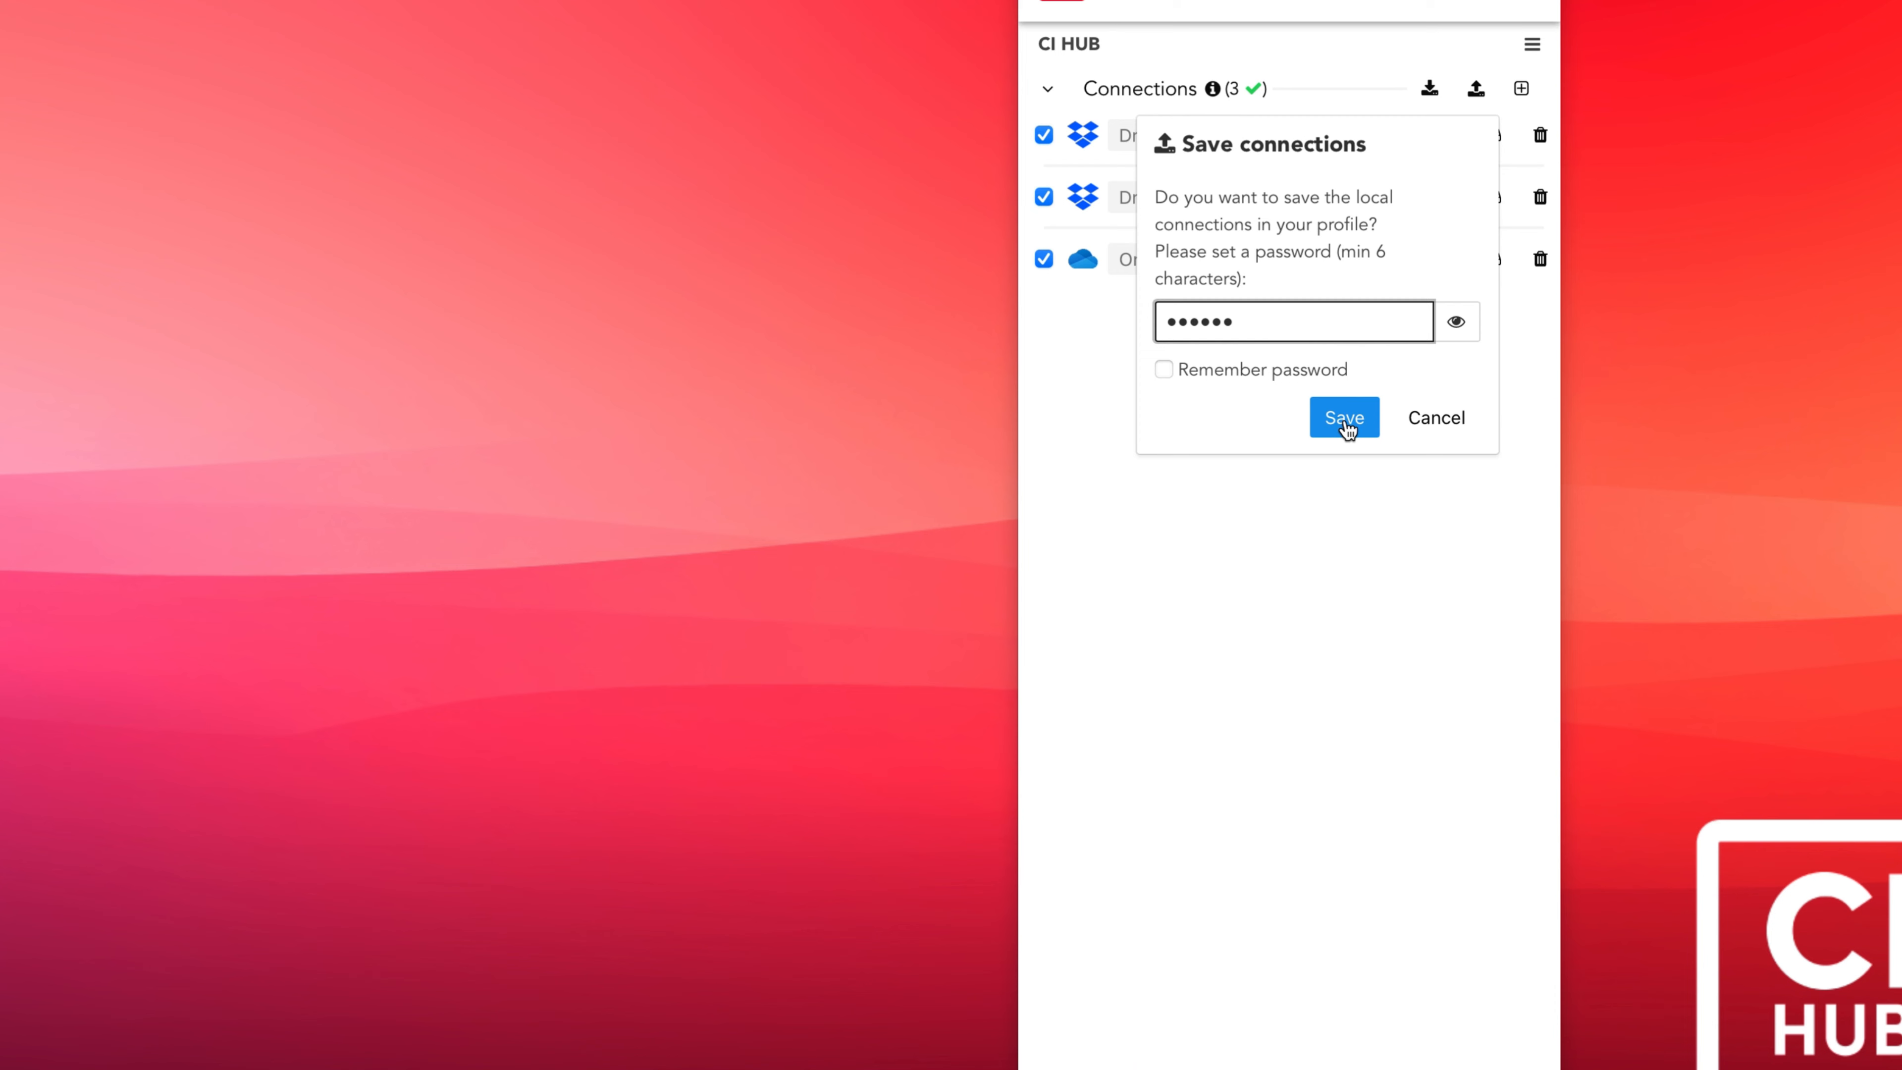
pyautogui.click(1345, 419)
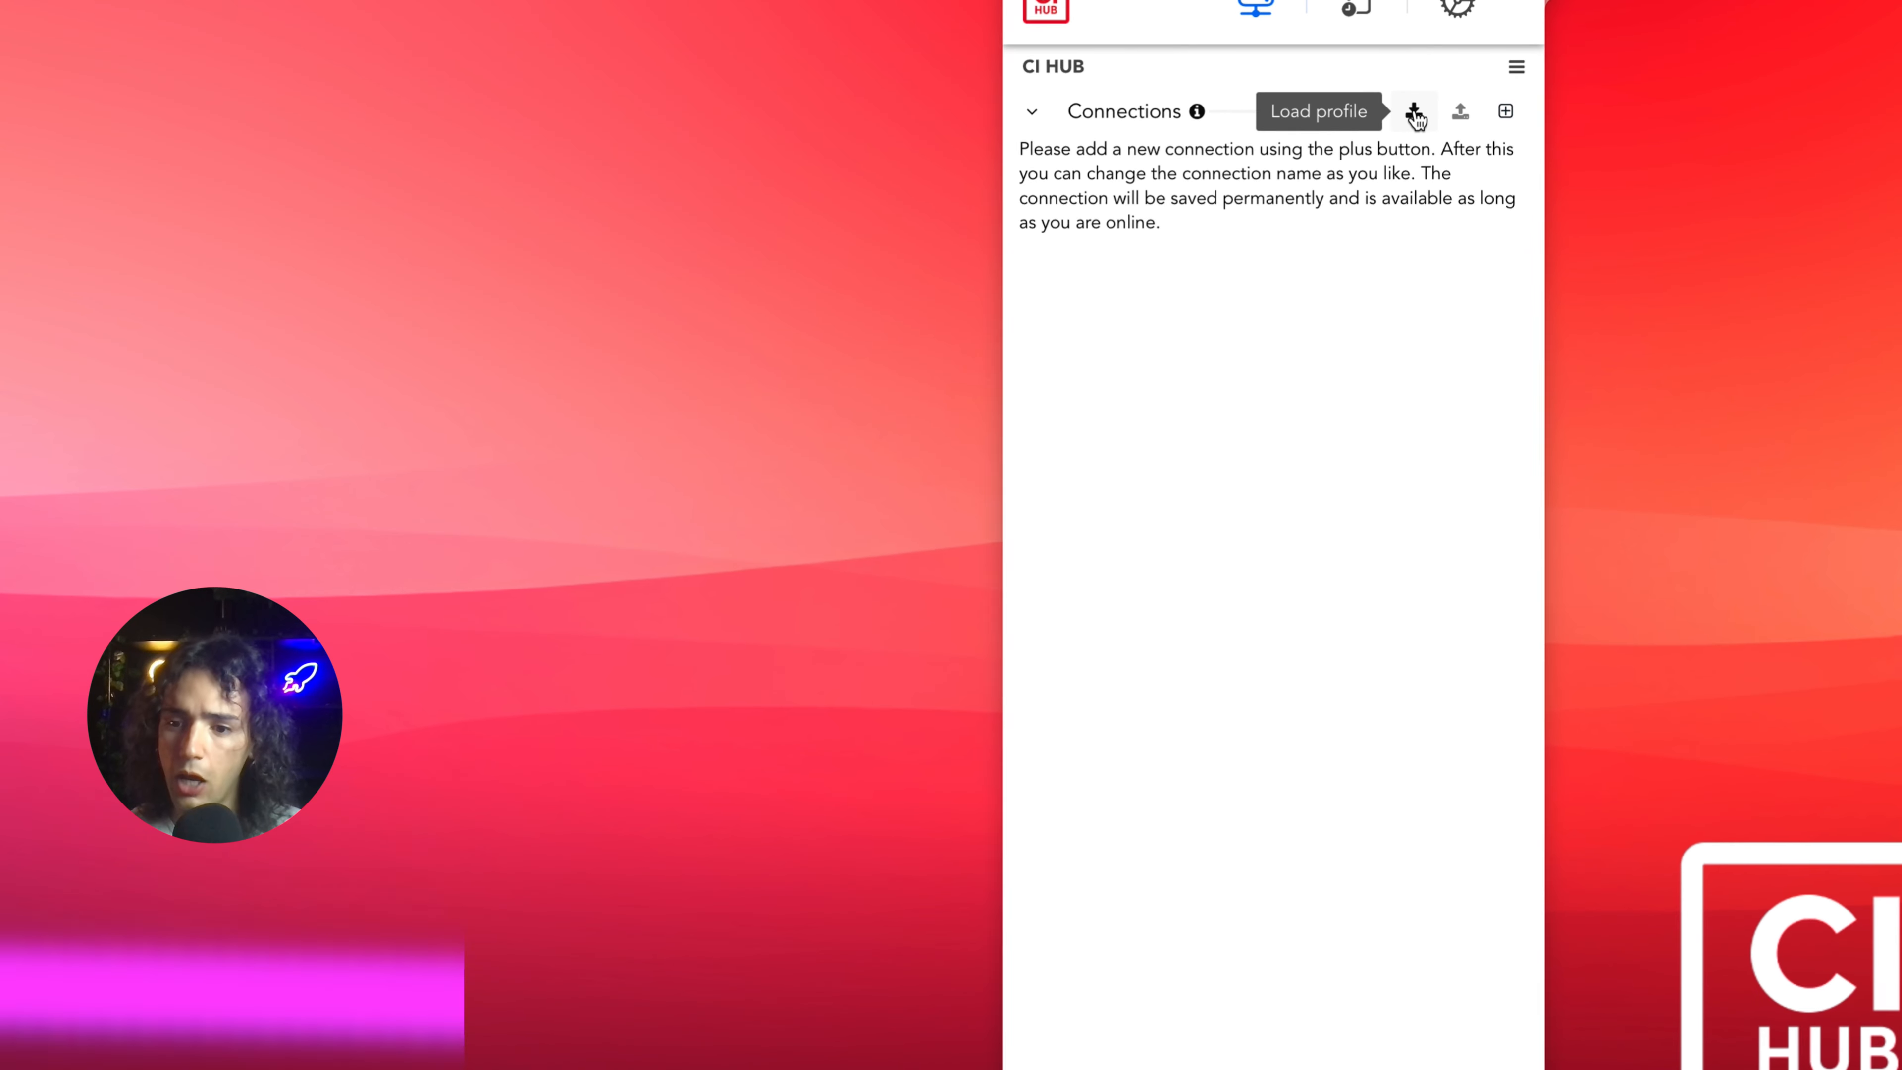
# Load the saved profile with its password, retrieve the connections, and take them over.
pyautogui.click(1419, 108)
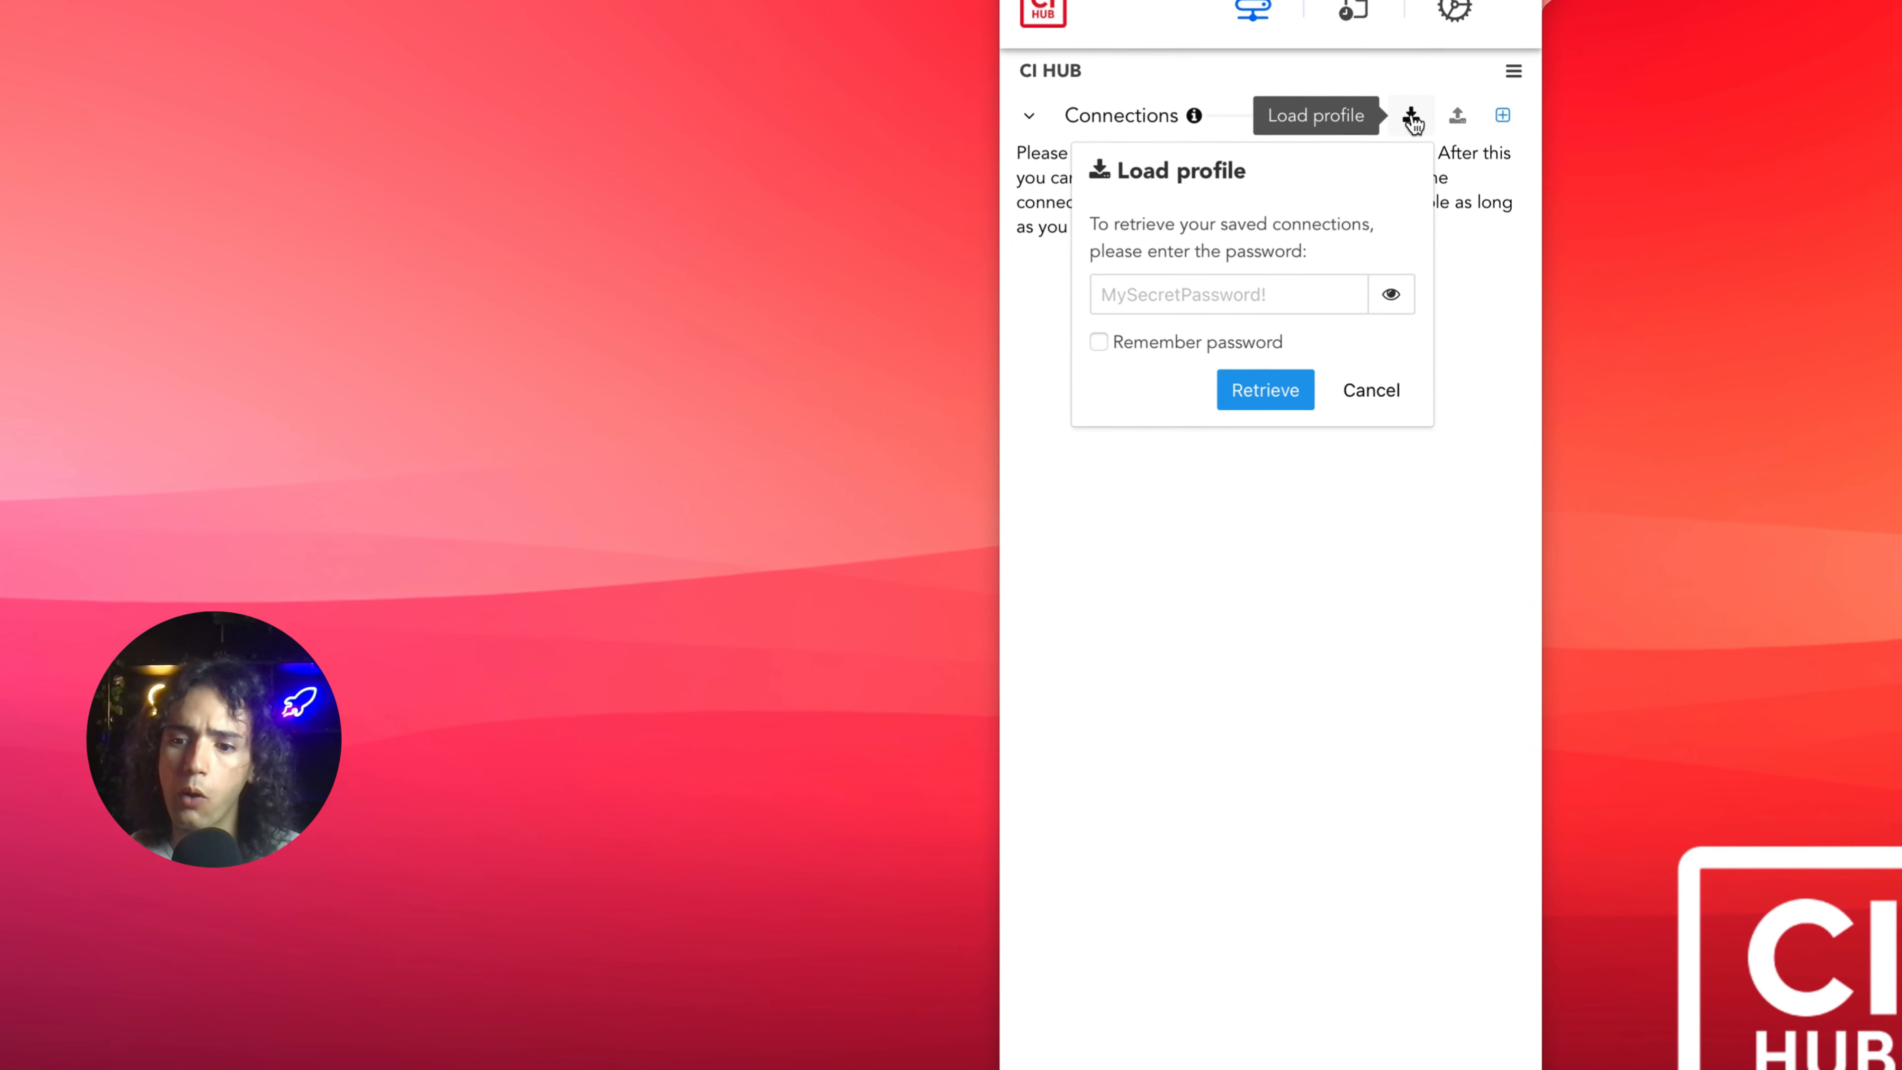
pyautogui.click(1270, 314)
pyautogui.write('•••••')
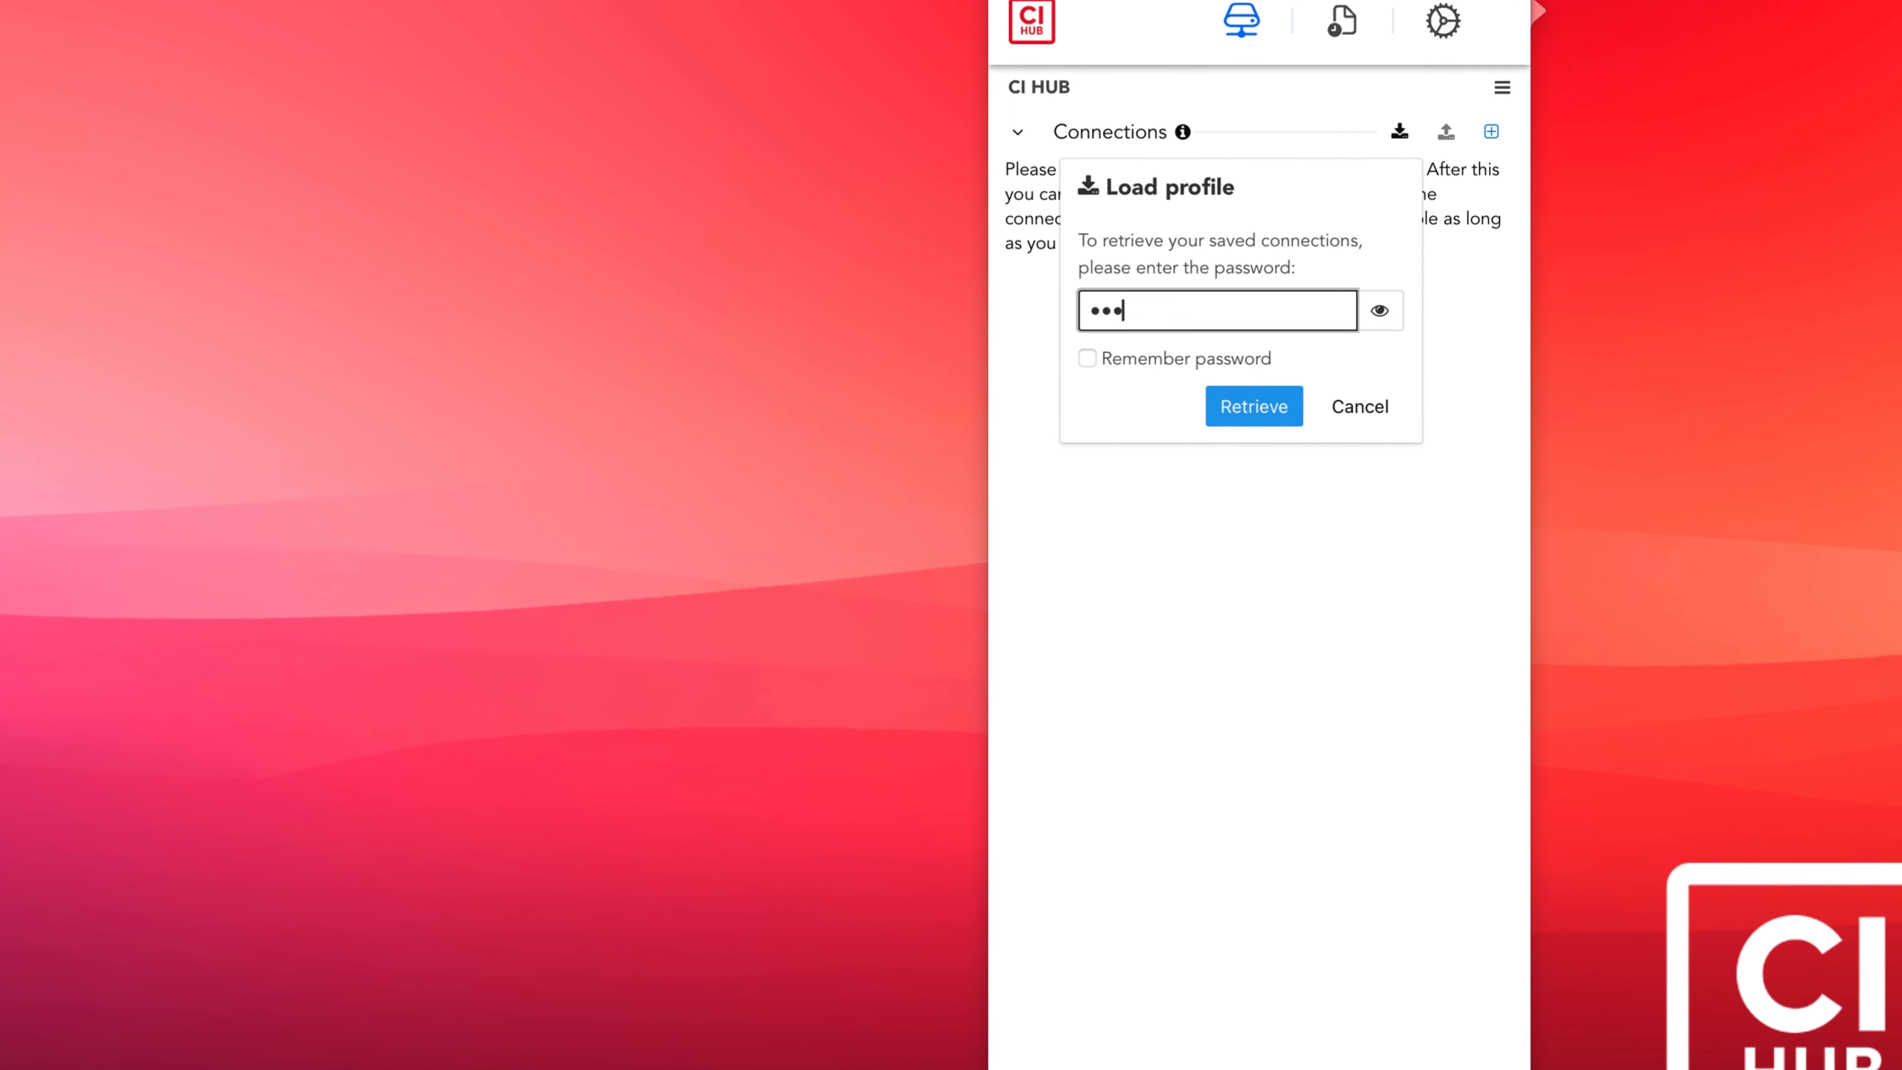
pyautogui.write('•')
pyautogui.click(1243, 425)
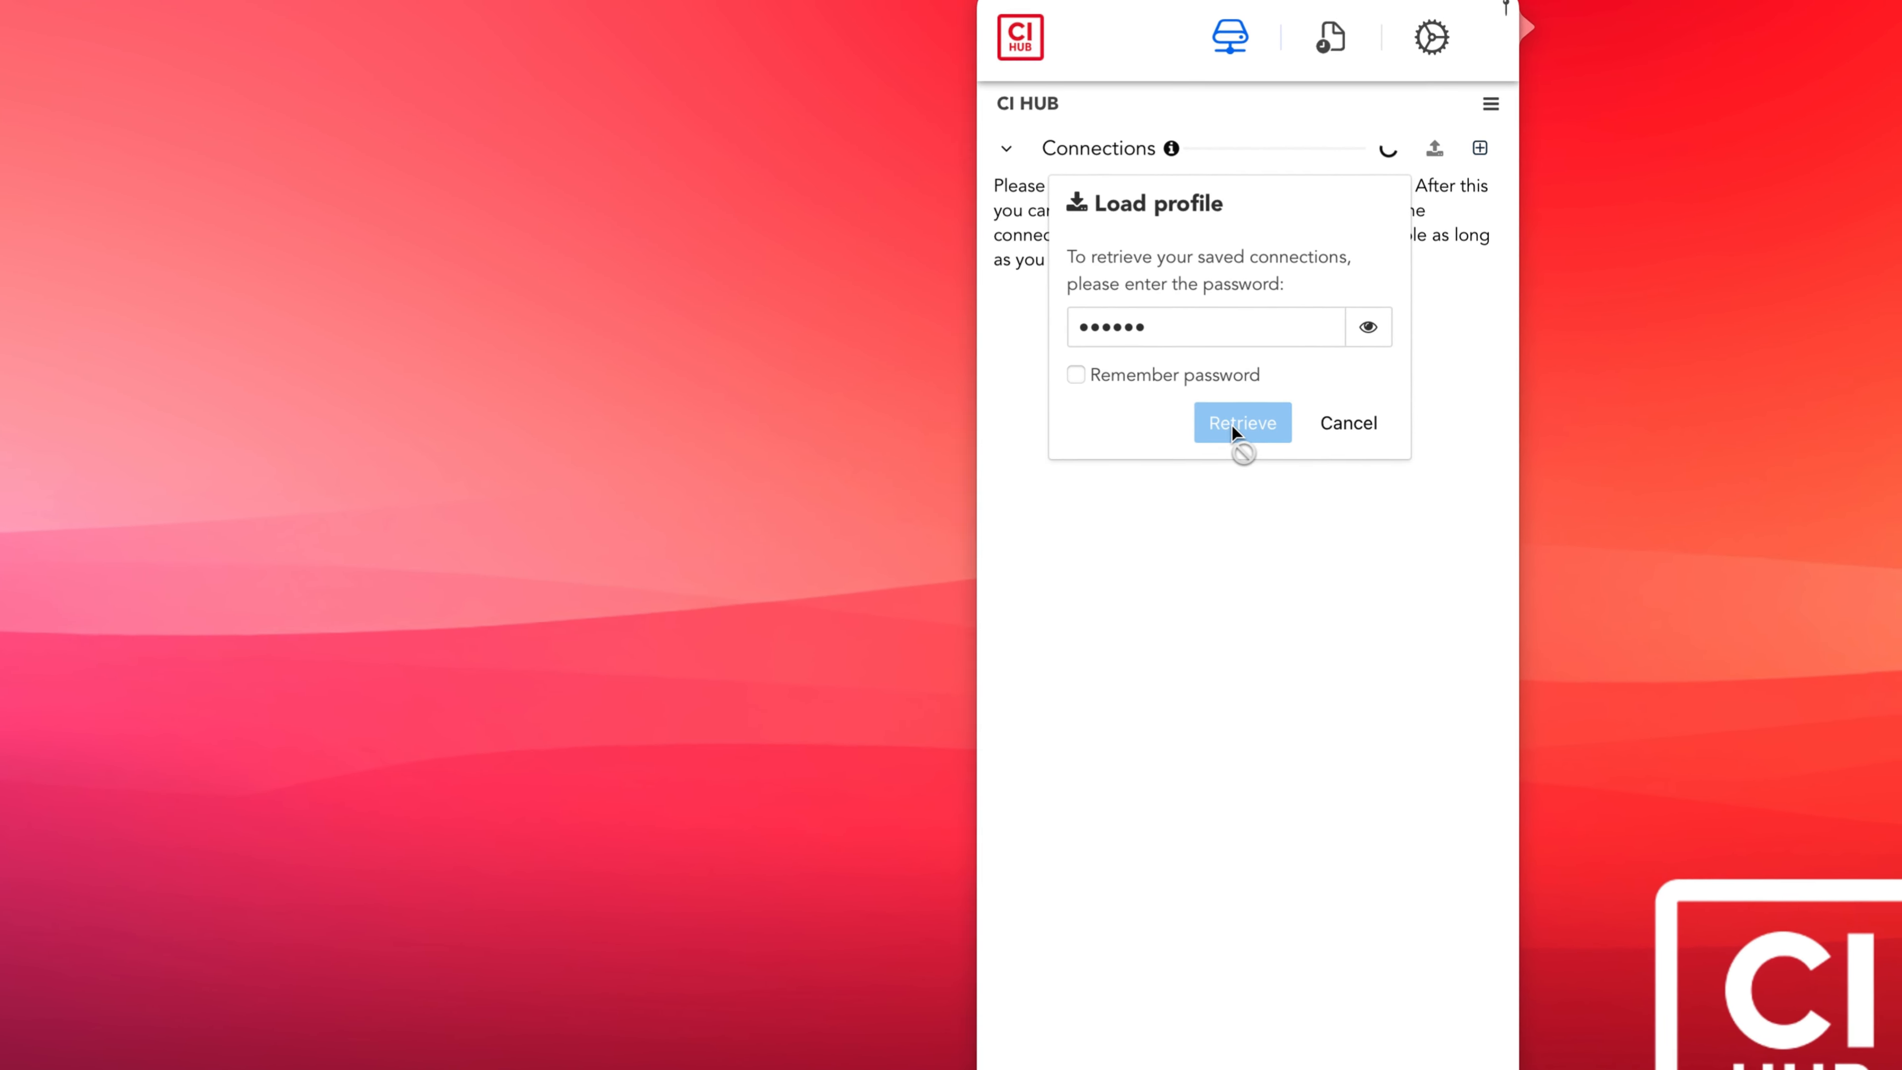
pyautogui.click(1228, 890)
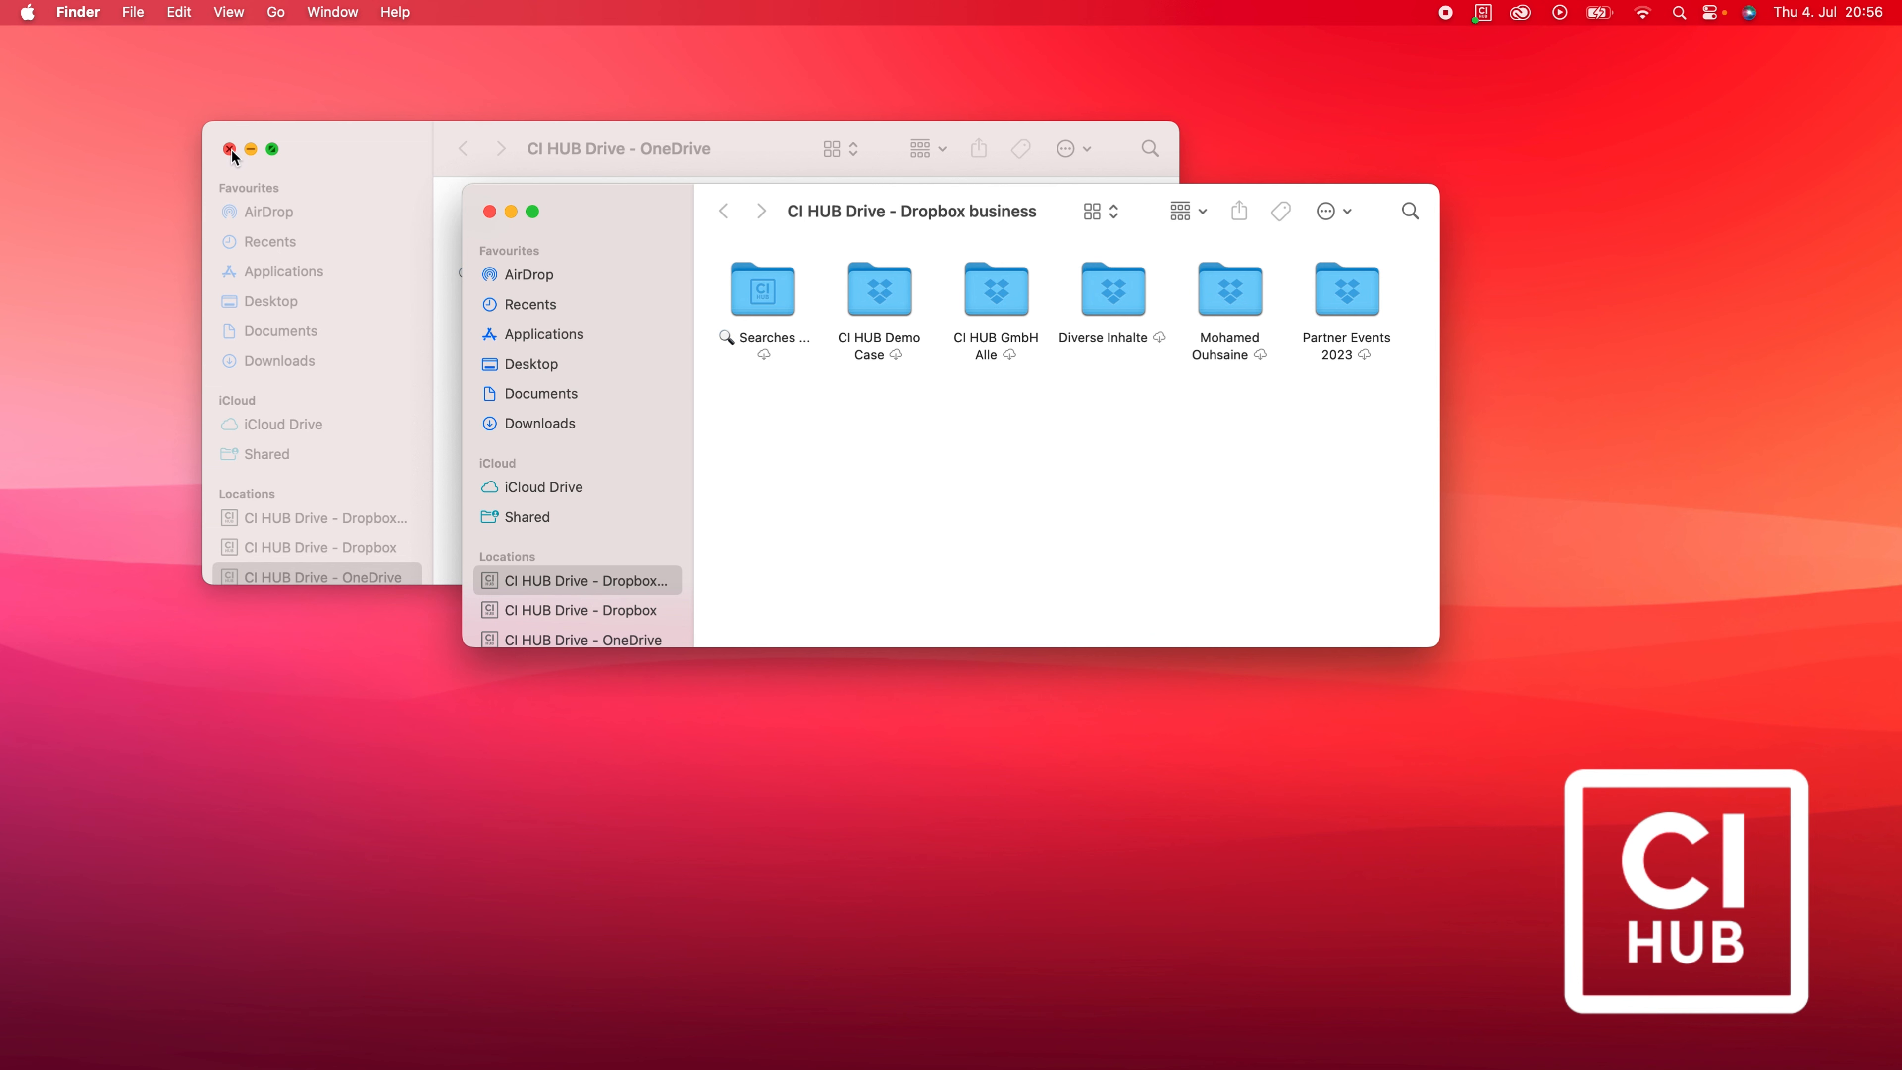
# Close the open drive windows, open the personal Dropbox drive, then switch to CI HUB Drive - OneDrive.
pyautogui.click(235, 151)
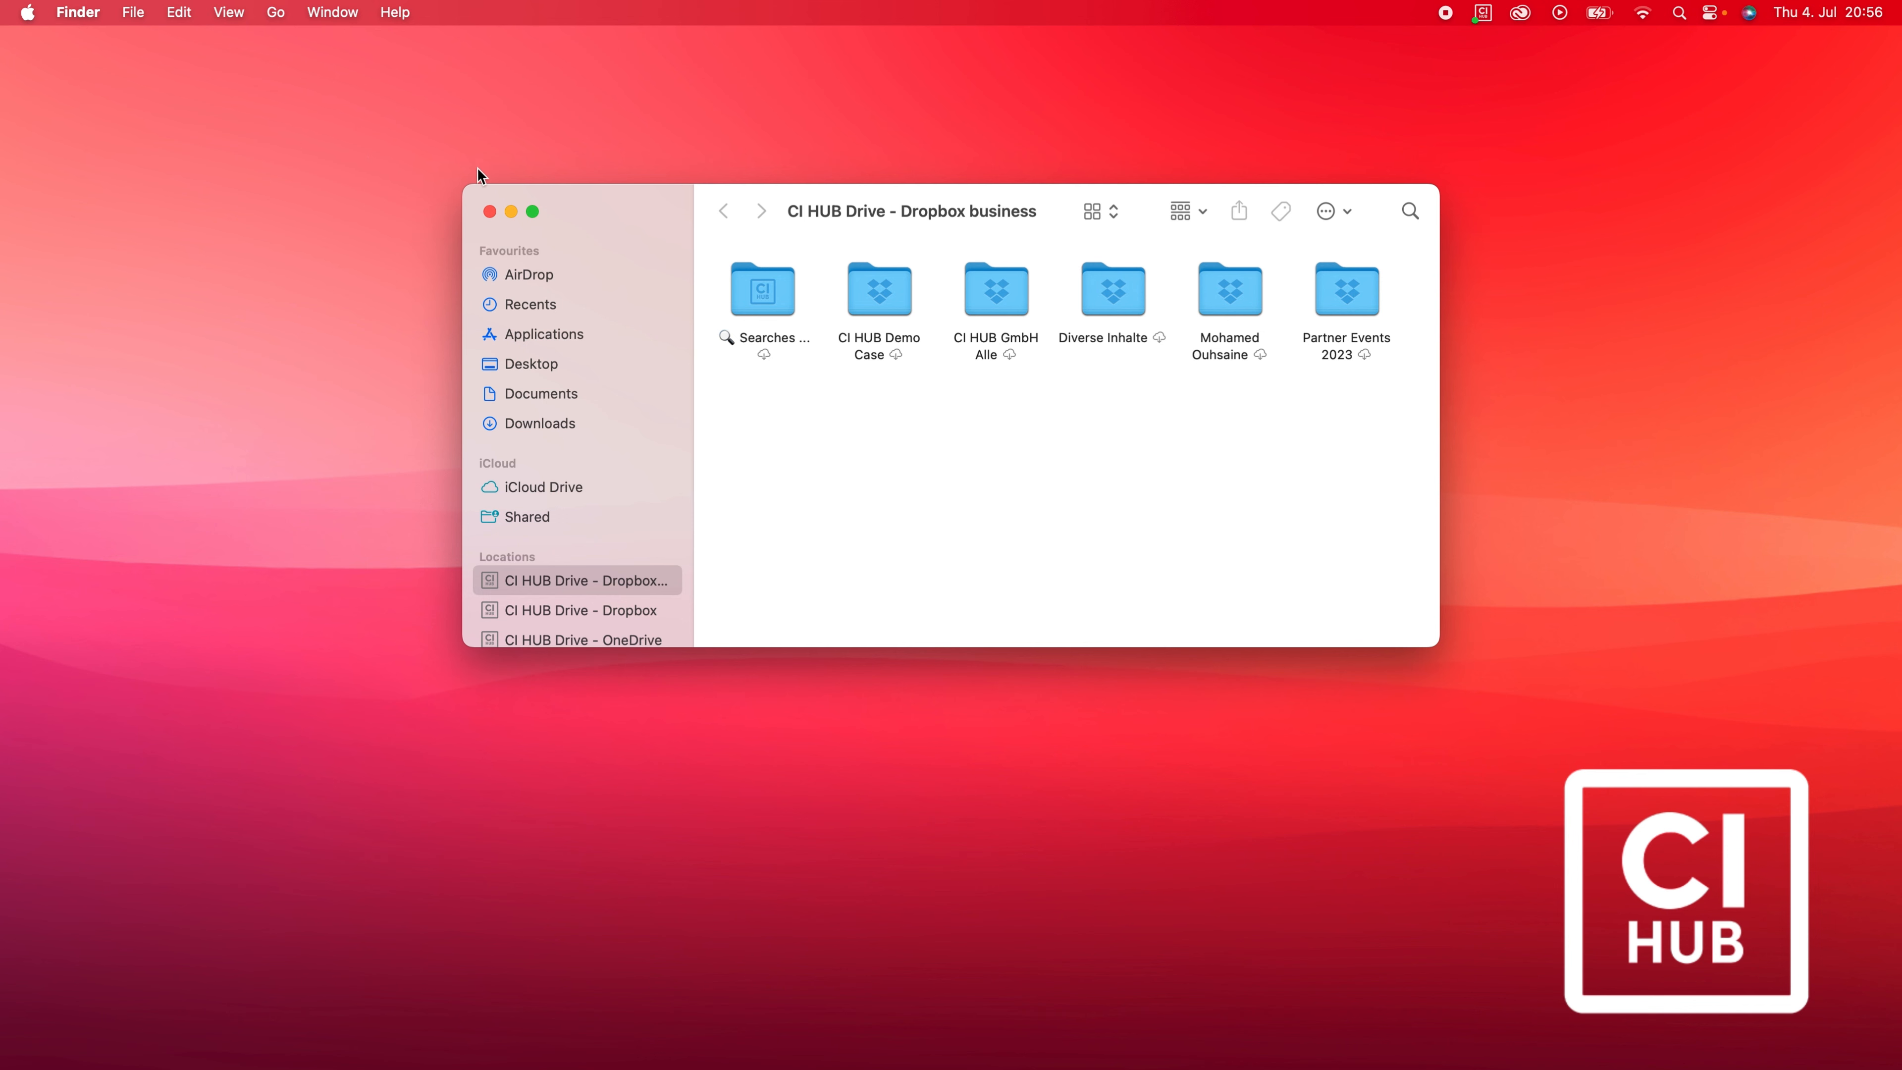
pyautogui.click(490, 212)
pyautogui.click(1482, 12)
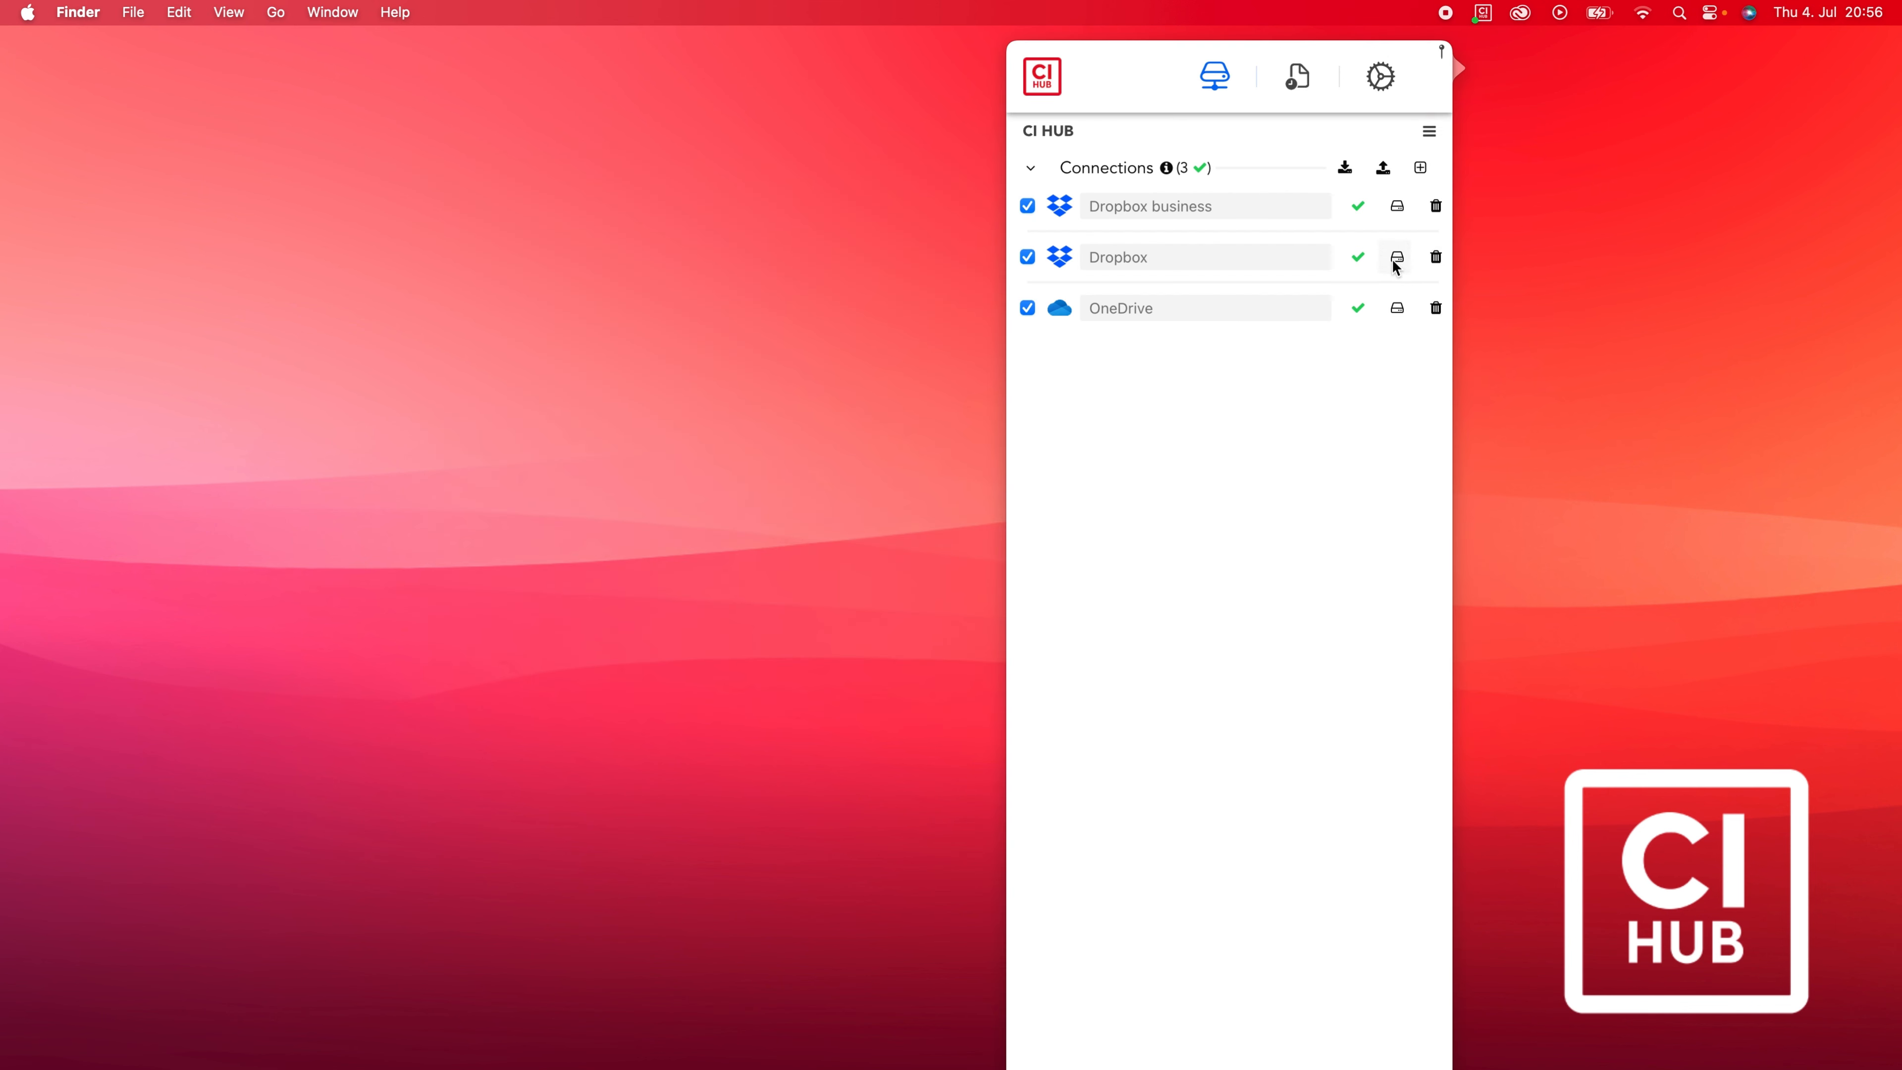
pyautogui.click(1397, 258)
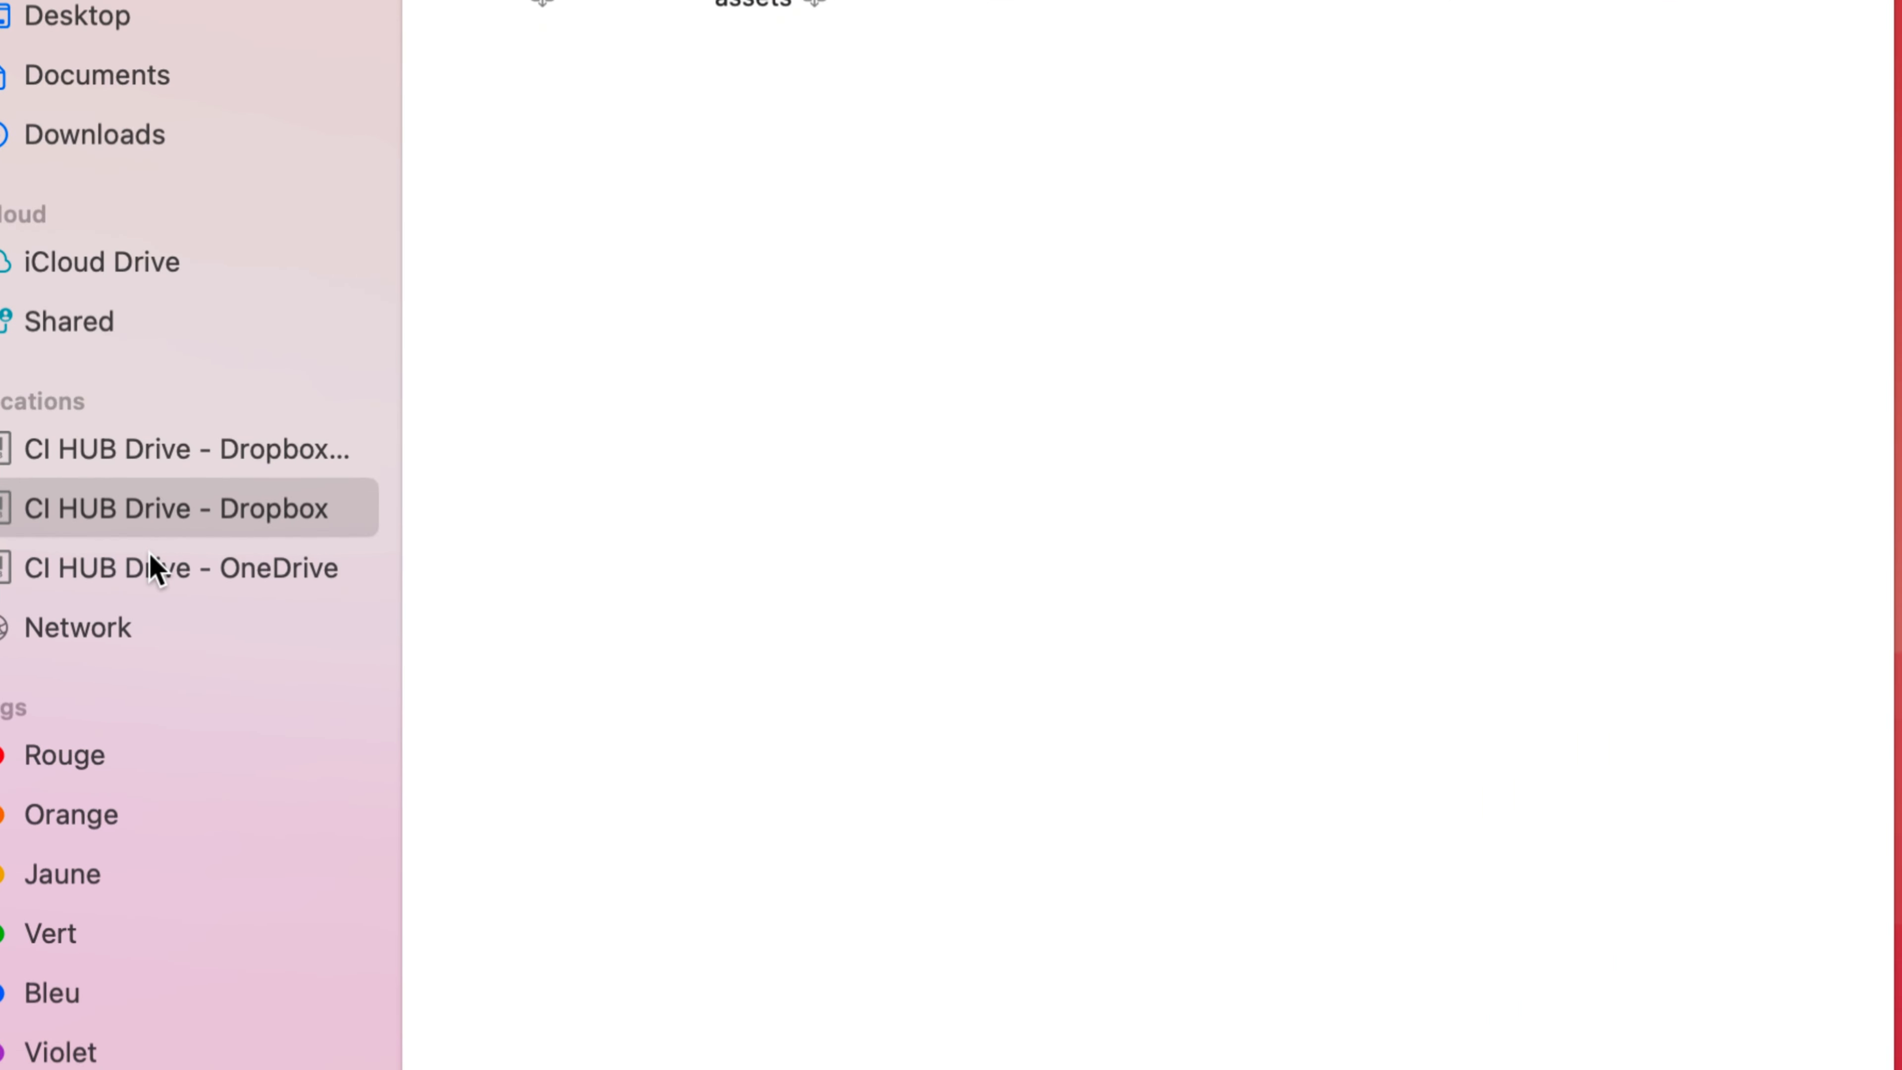
pyautogui.click(105, 482)
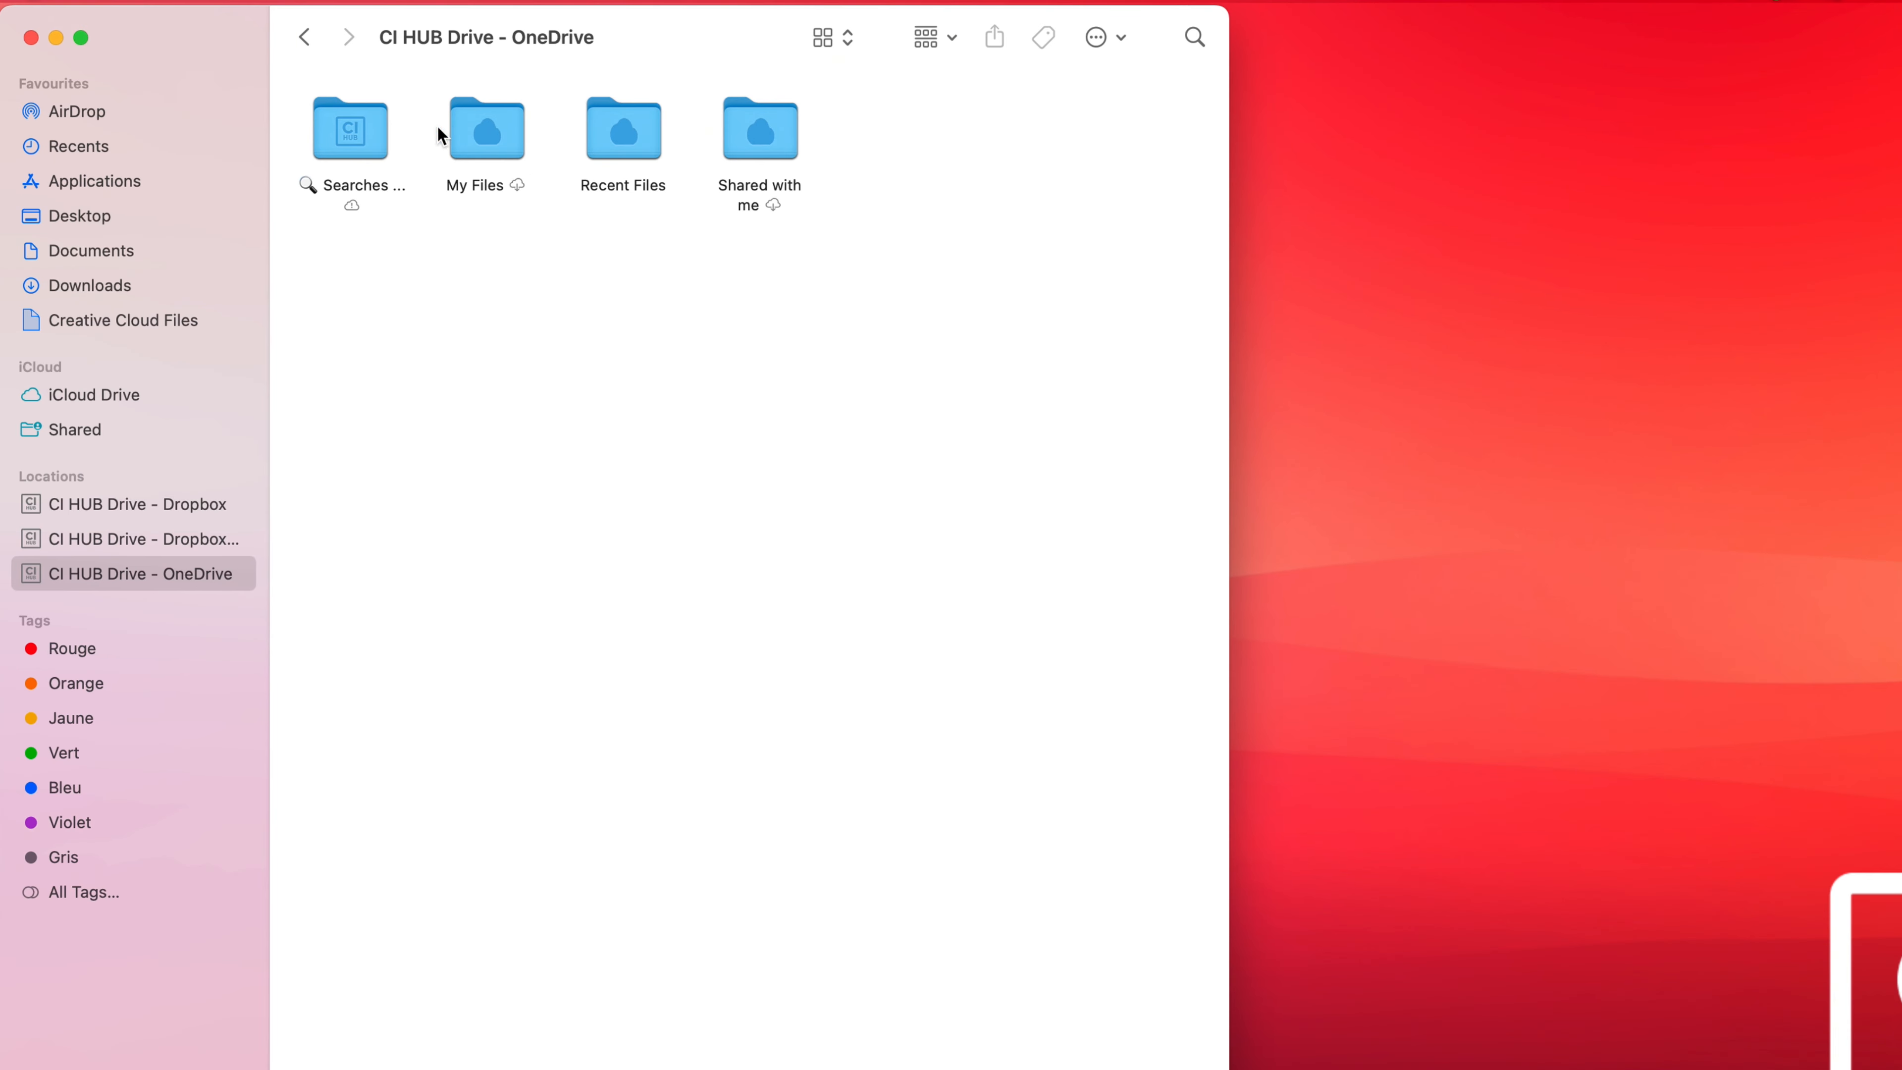
# Browse My Files > Cars to preview an image, then open the OneDrive drive's Searches folder.
pyautogui.doubleClick(471, 127)
pyautogui.click(614, 139)
pyautogui.doubleClick(614, 139)
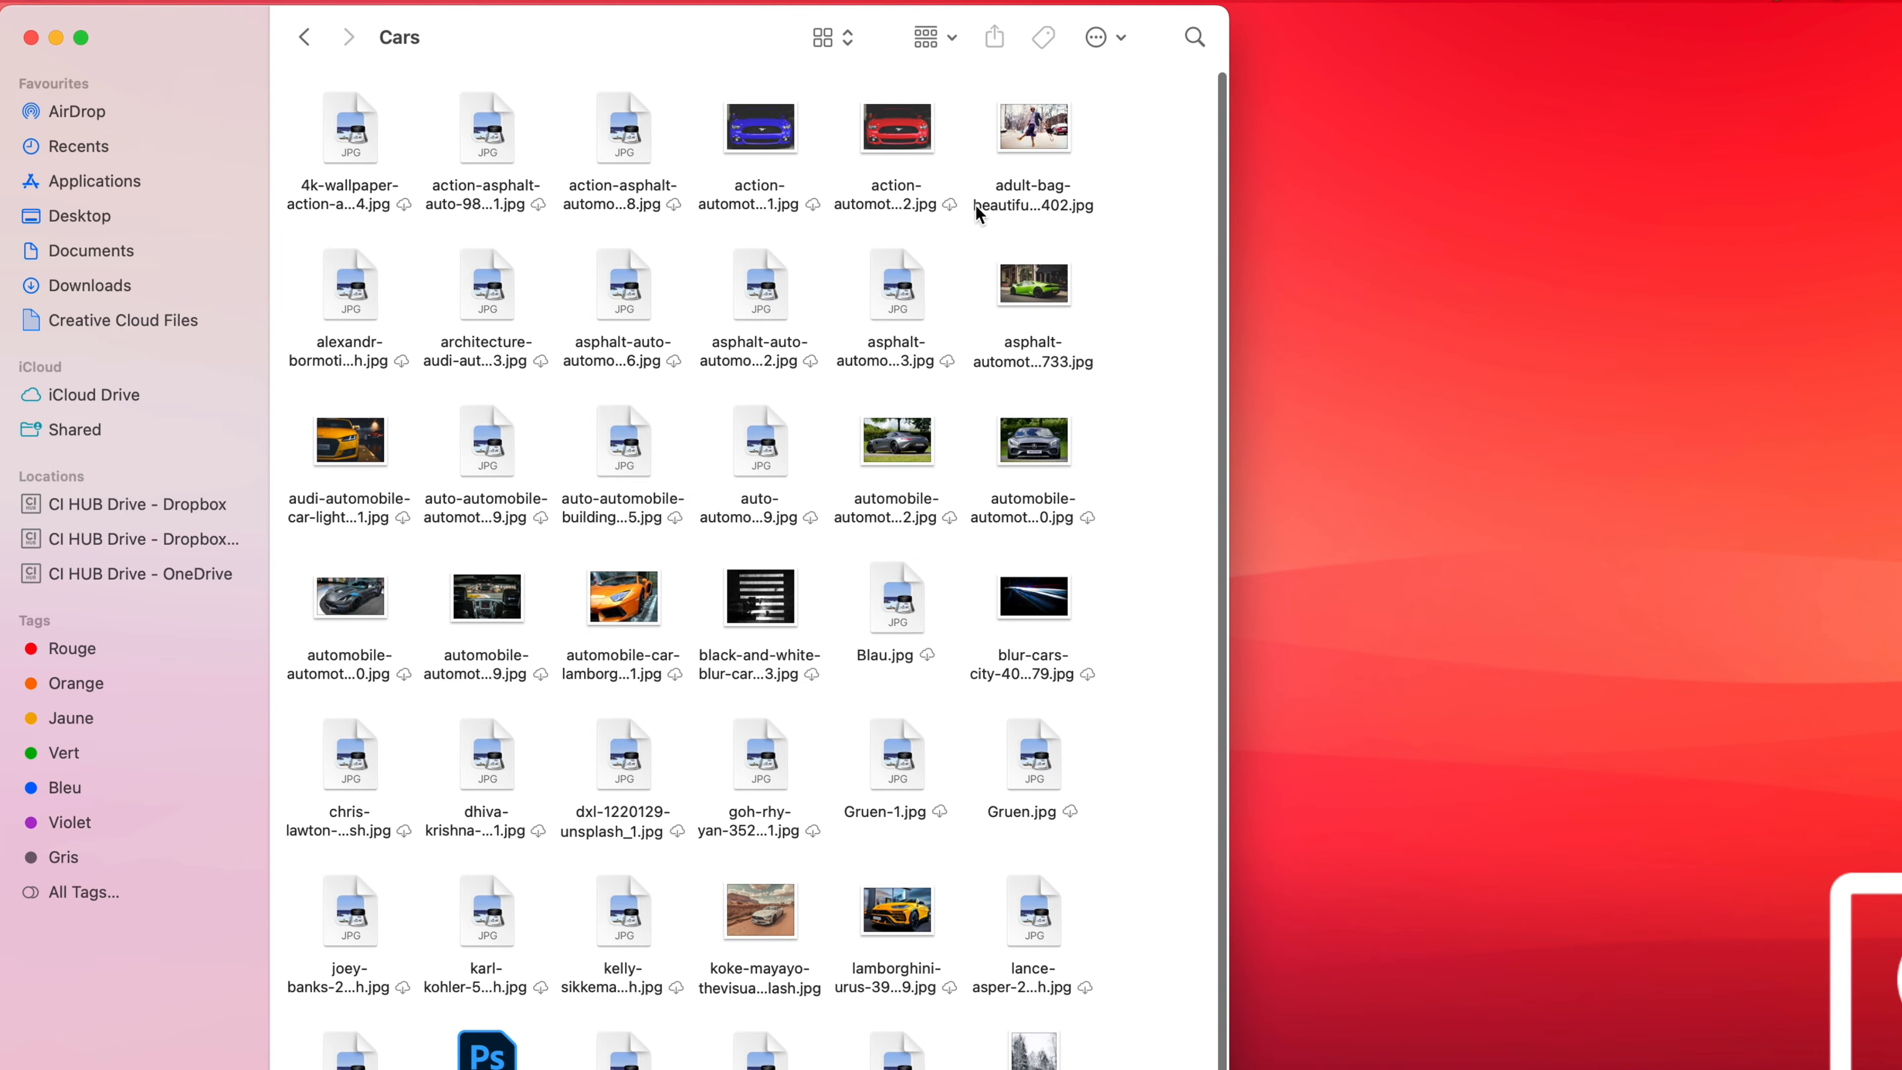
pyautogui.doubleClick(1003, 176)
pyautogui.click(35, 41)
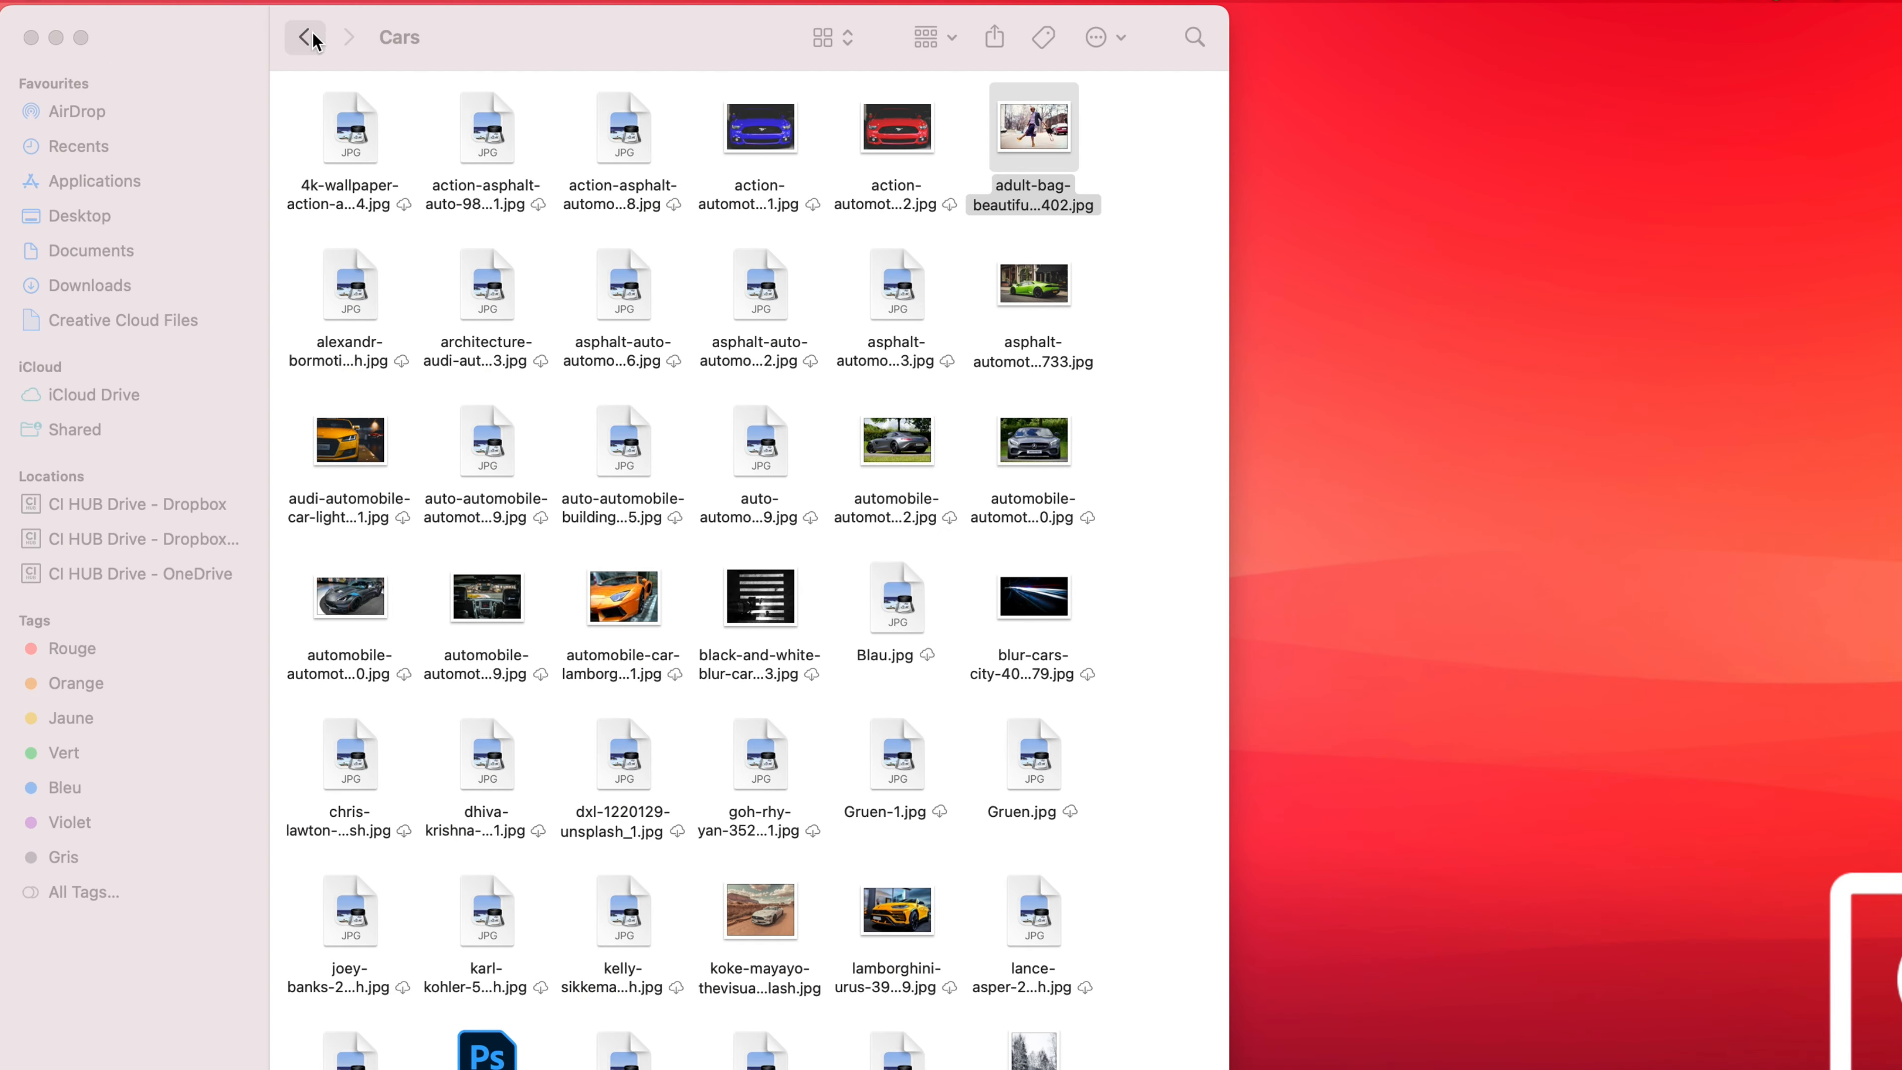
pyautogui.click(305, 38)
pyautogui.doubleClick(757, 131)
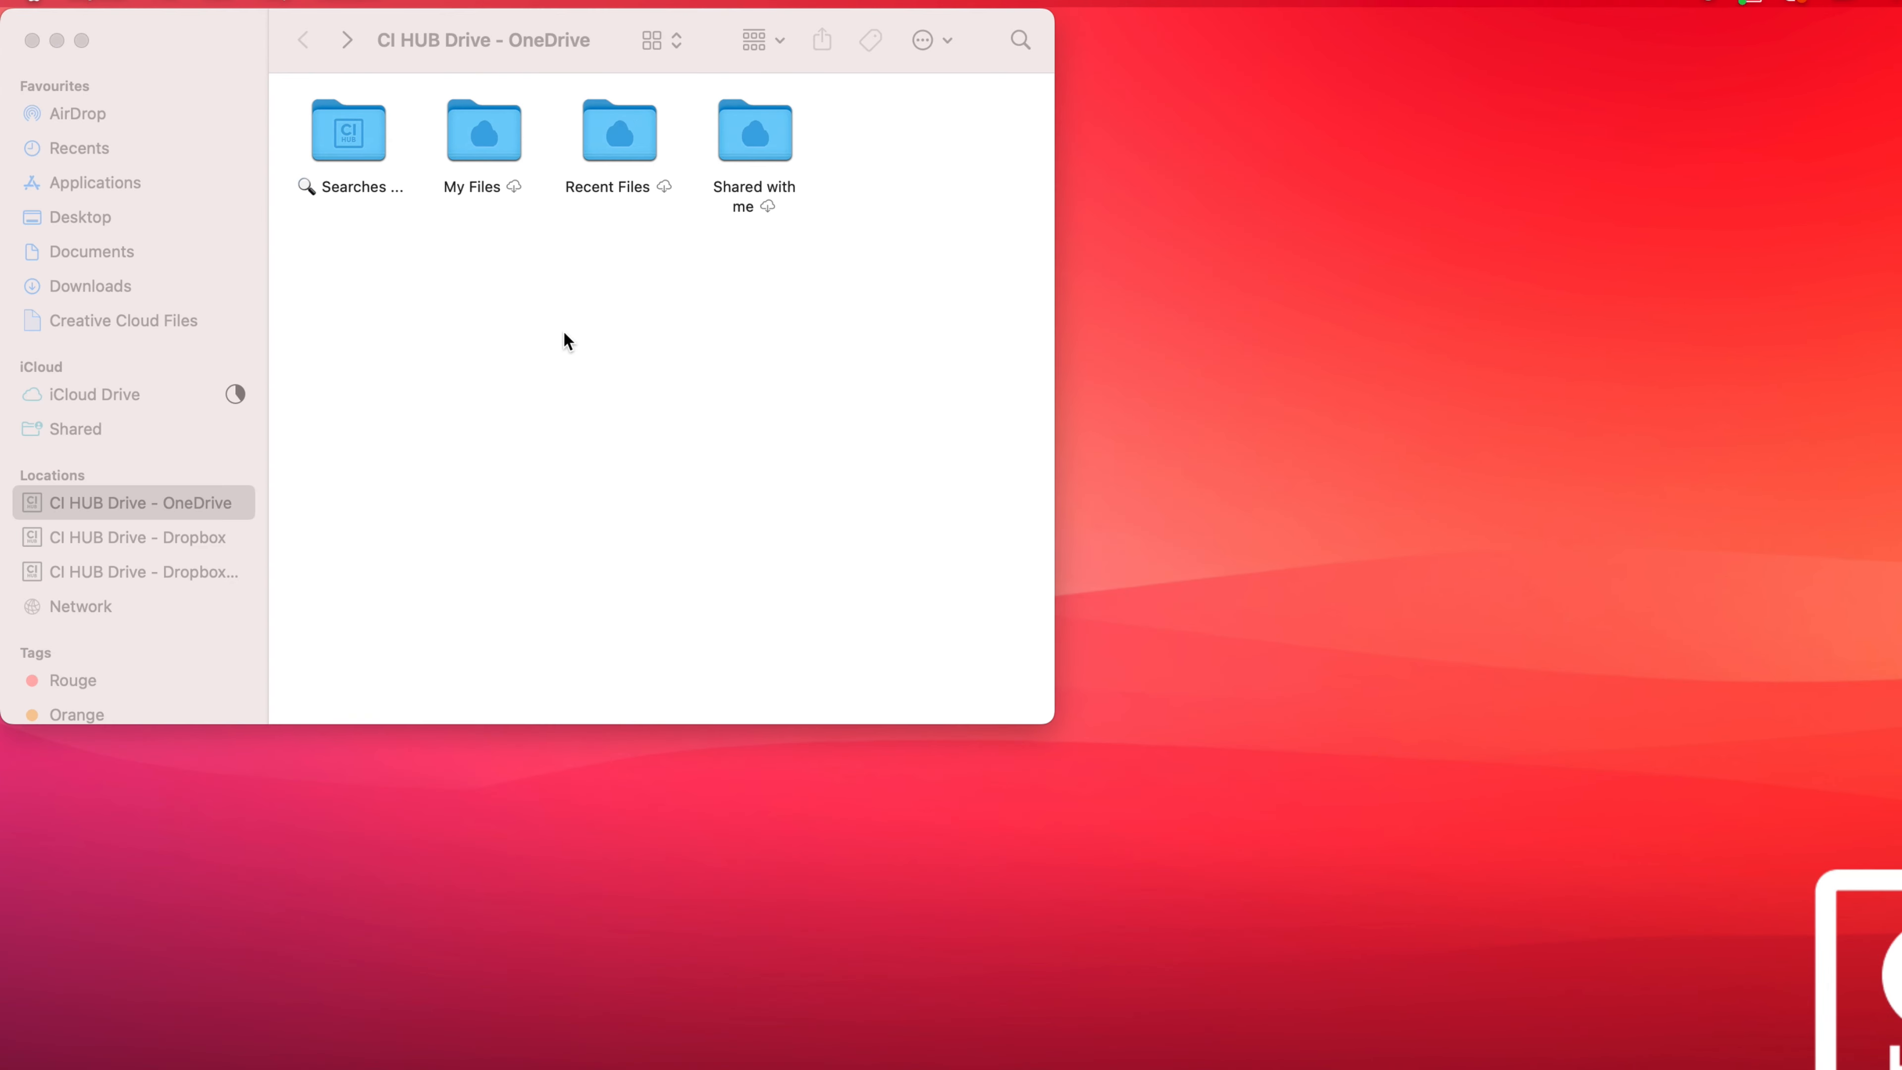
pyautogui.click(522, 332)
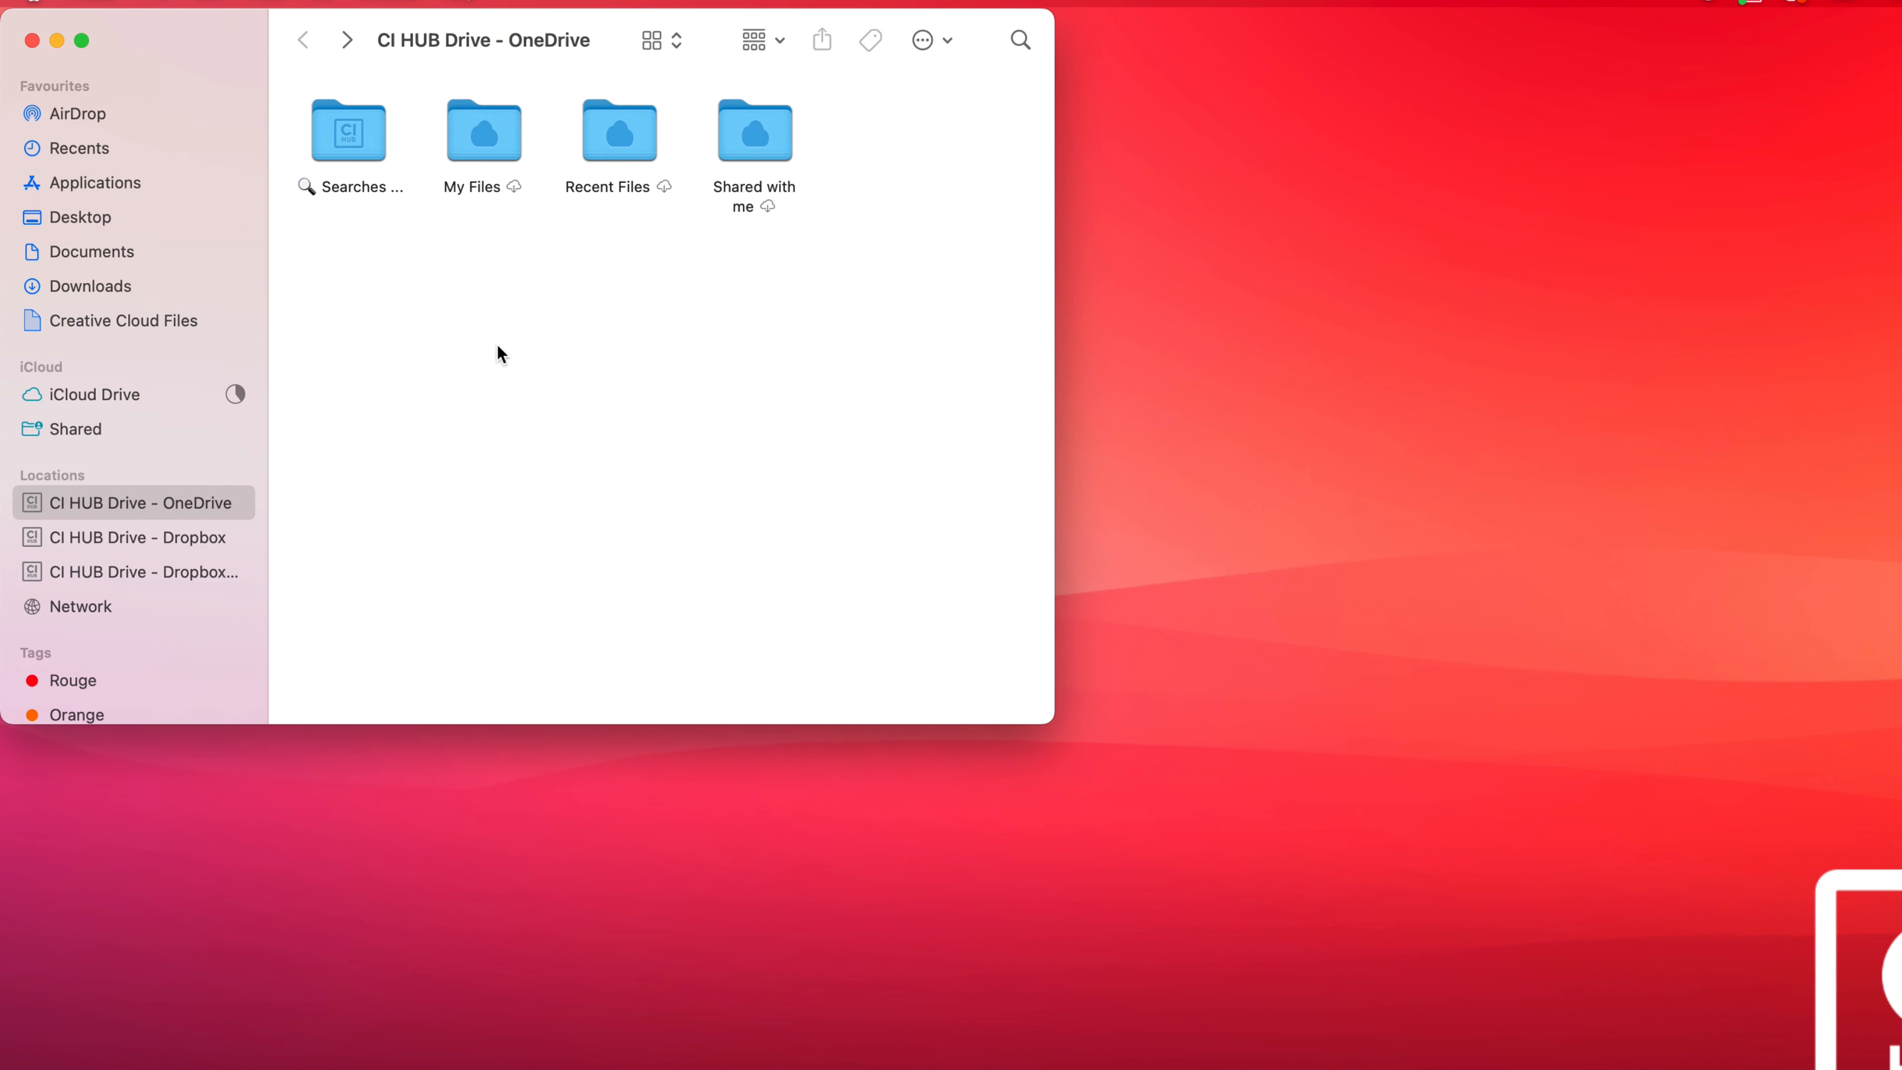
pyautogui.doubleClick(349, 133)
# Create a new folder named 'car' in the Searches folder and move it to the top-left.
pyautogui.rightClick(382, 199)
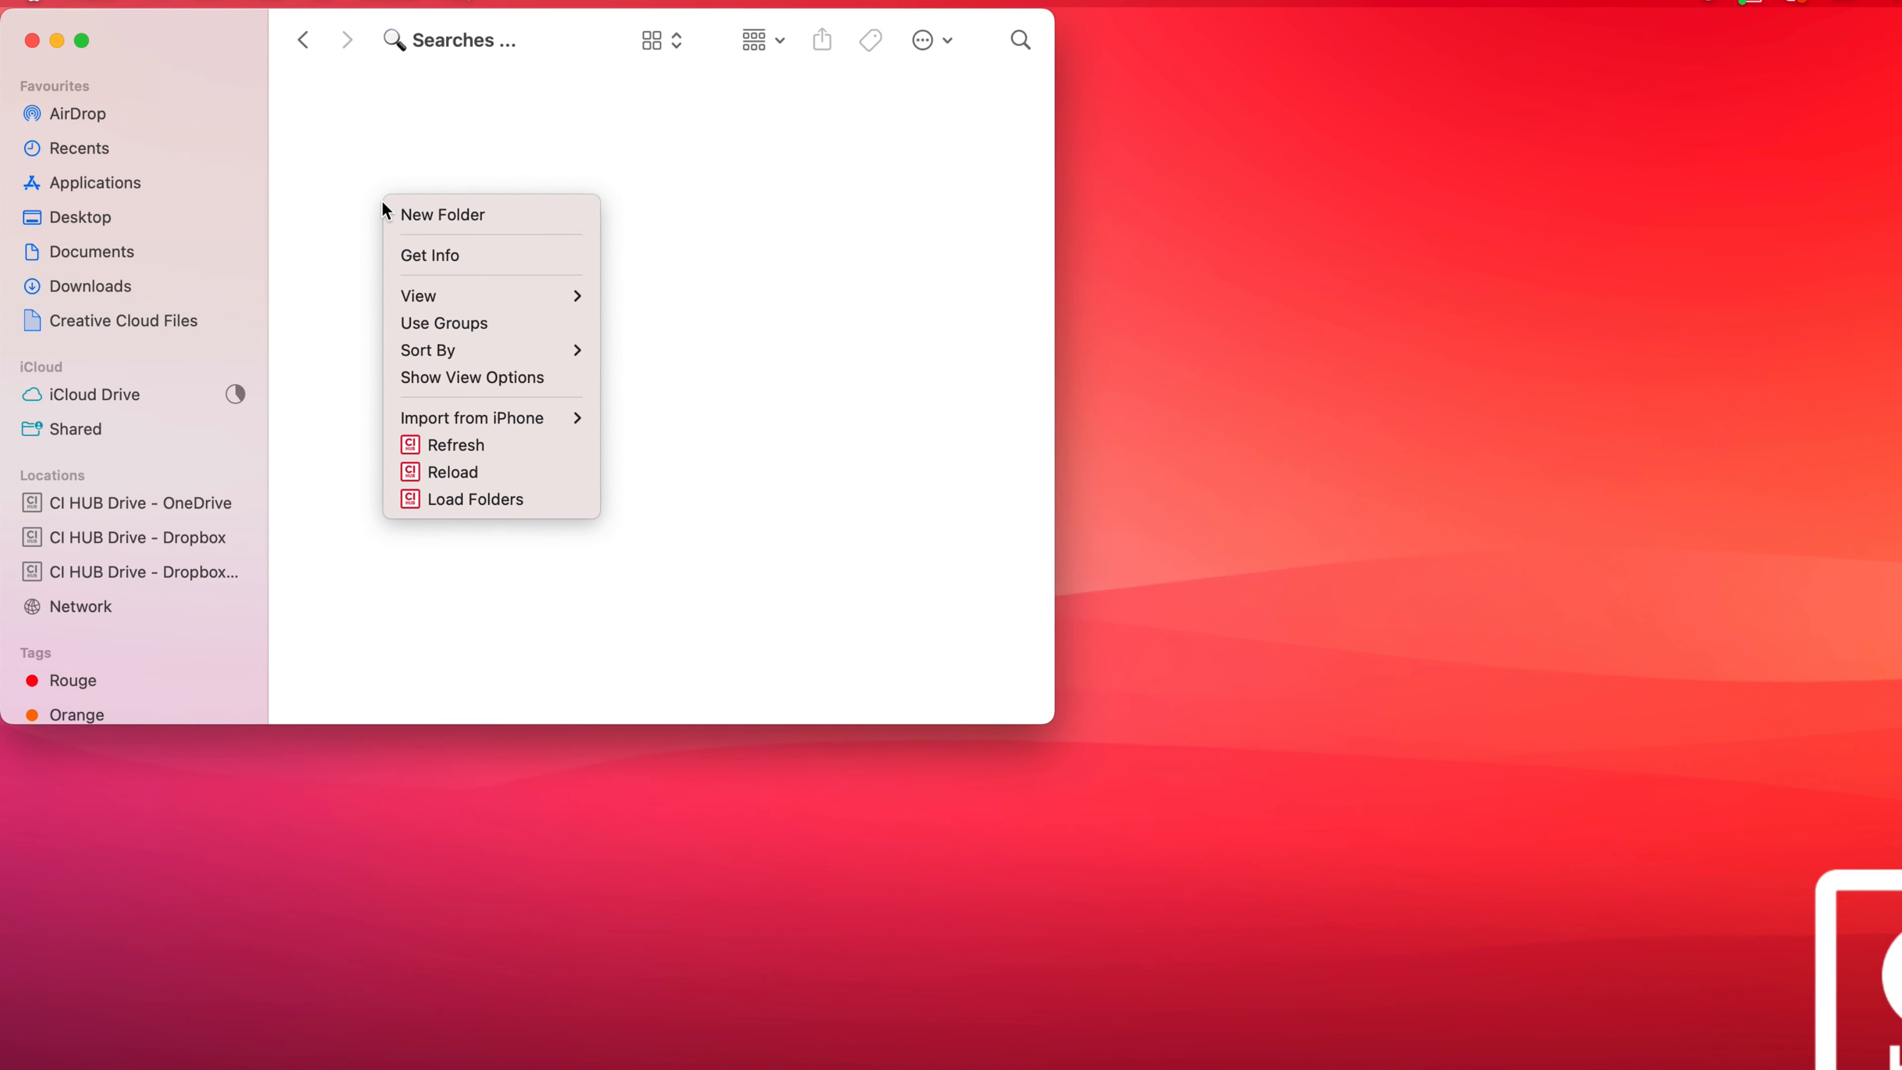
pyautogui.click(440, 220)
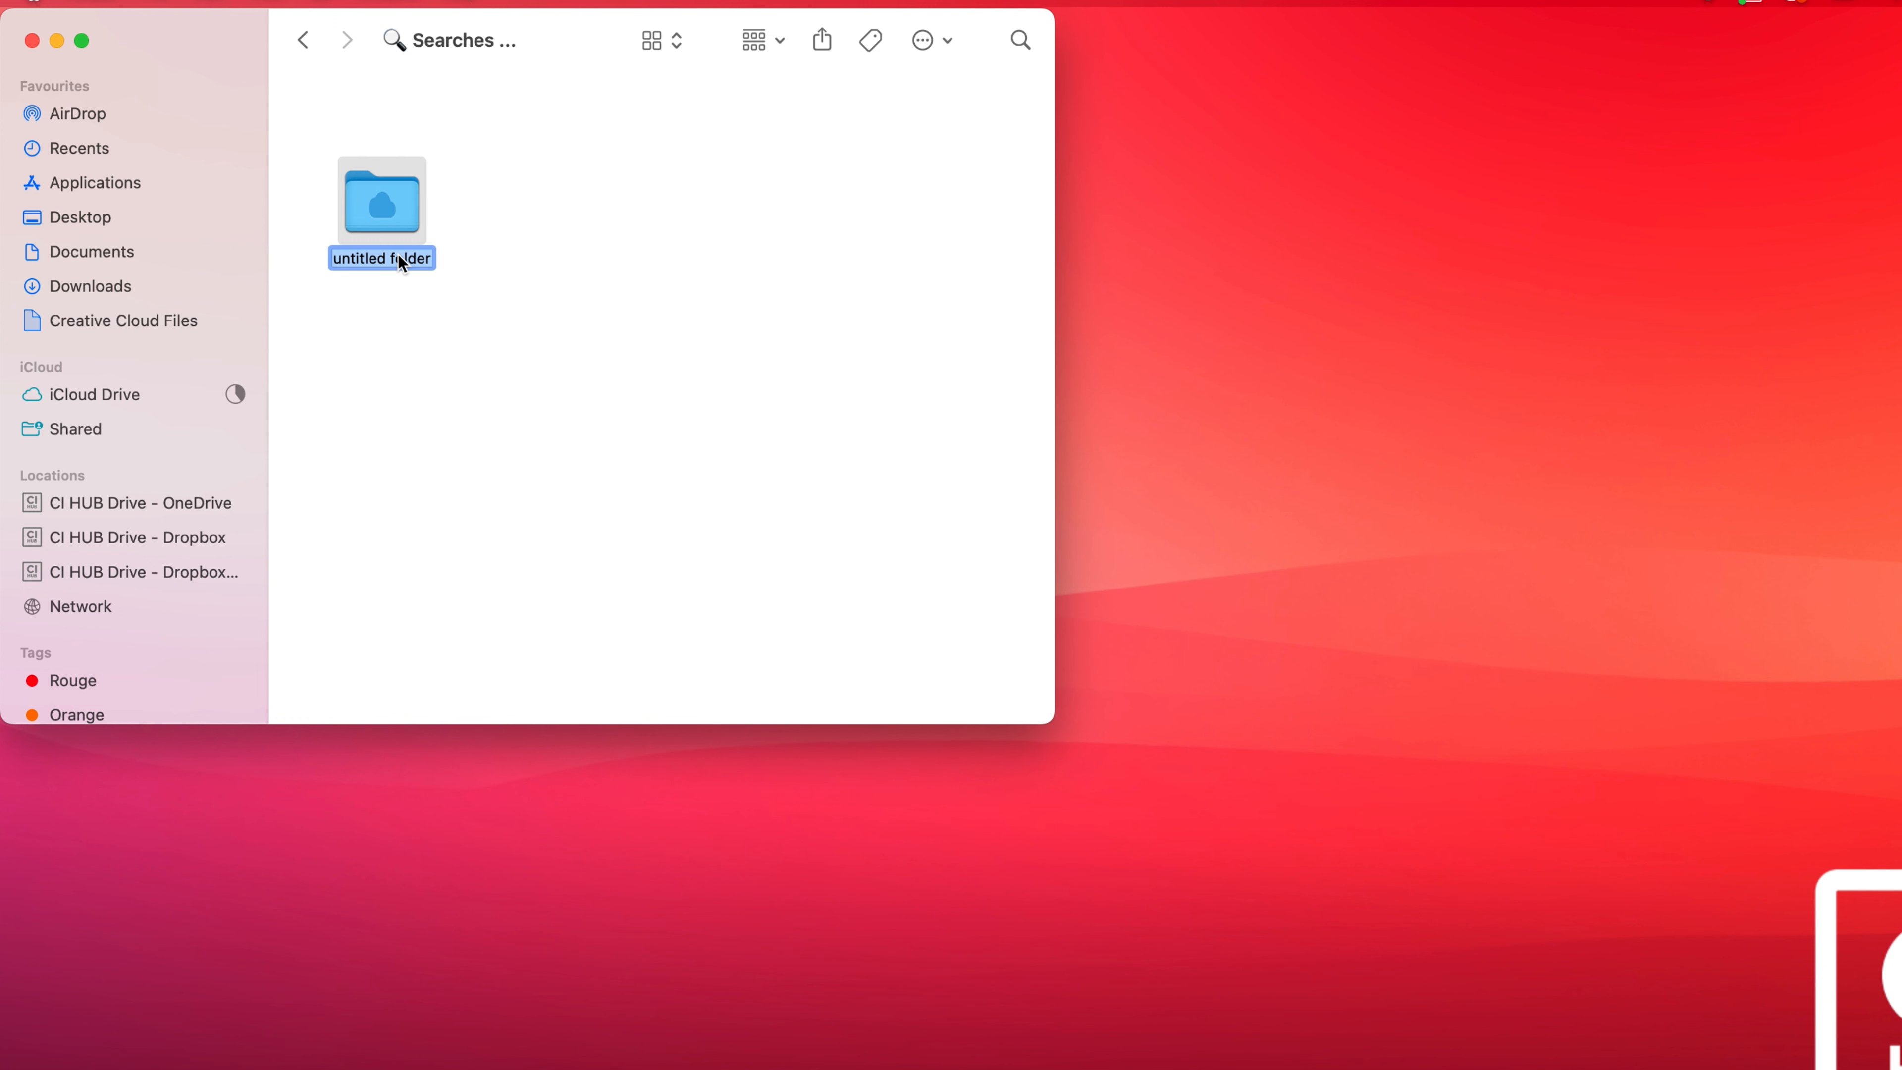
pyautogui.doubleClick(398, 255)
pyautogui.tripleClick(366, 257)
pyautogui.write('car')
pyautogui.click(425, 294)
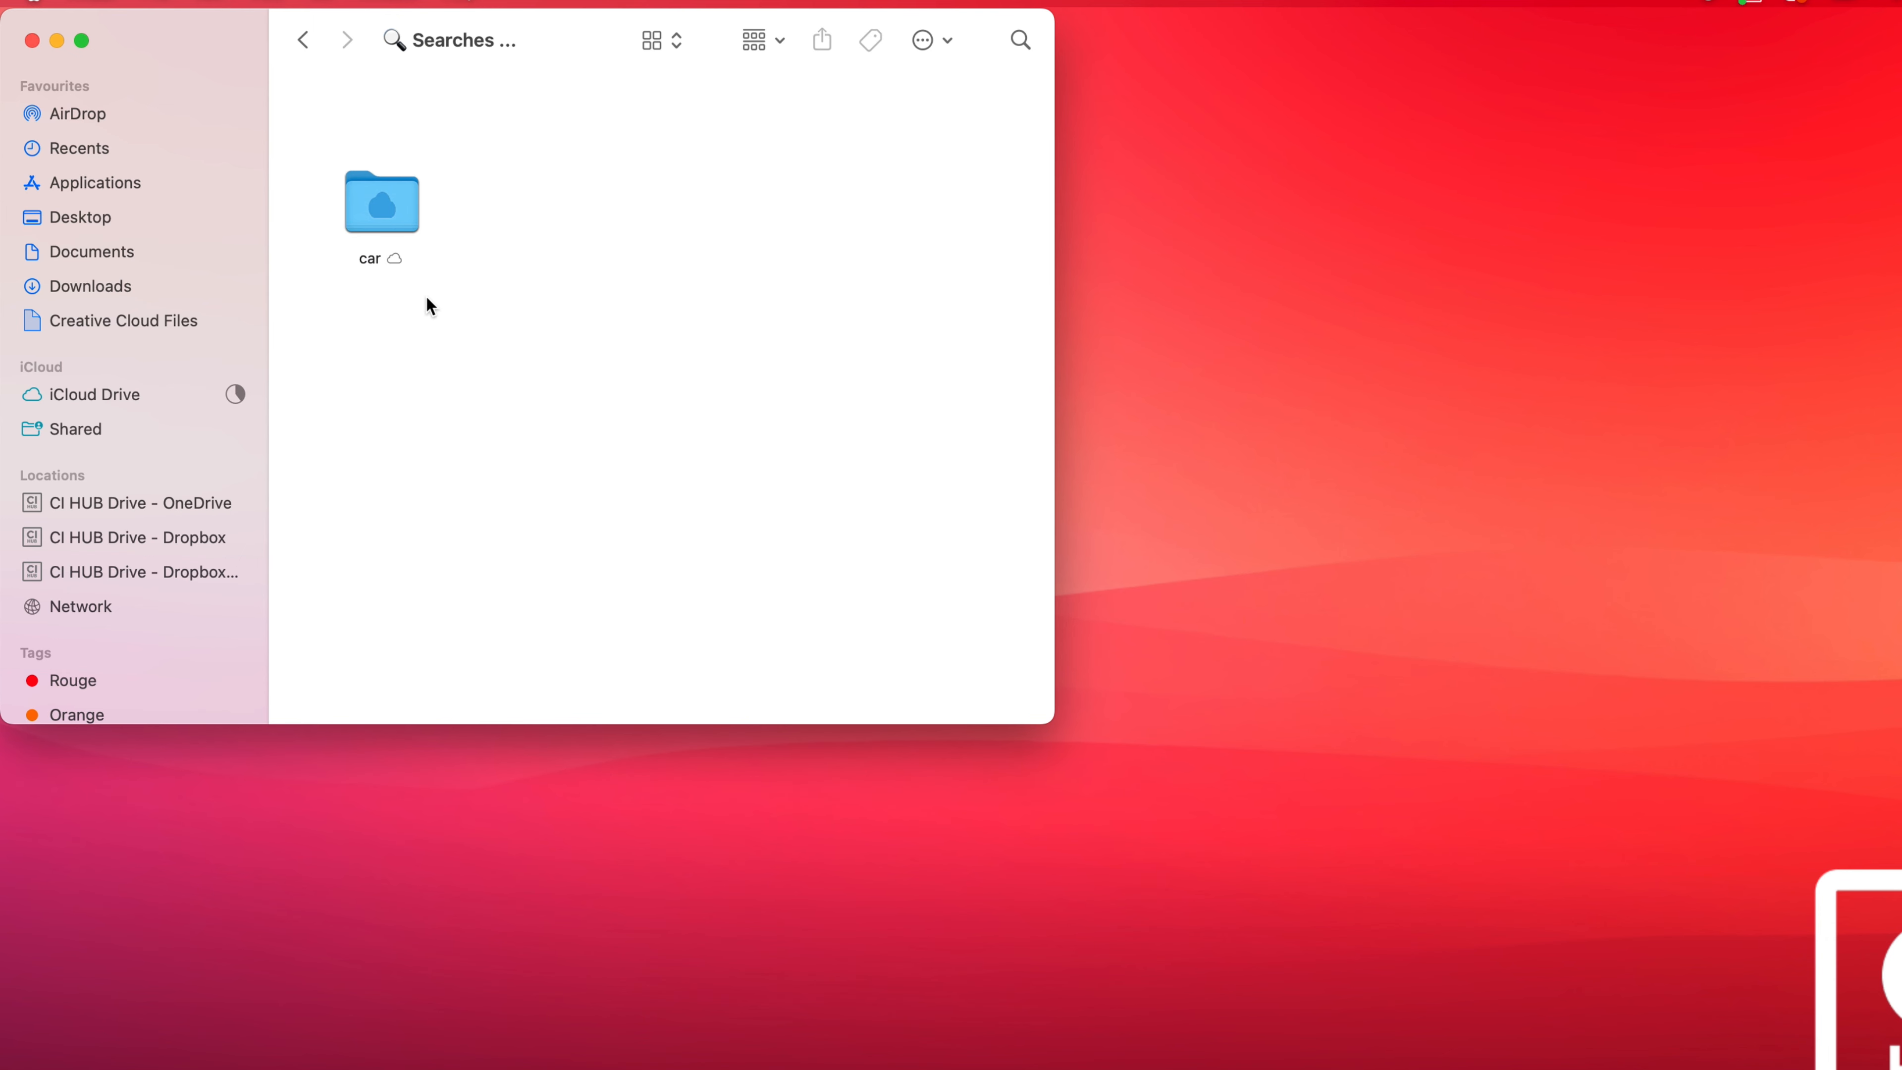
pyautogui.moveTo(404, 217); pyautogui.dragTo(374, 145)
pyautogui.click(442, 233)
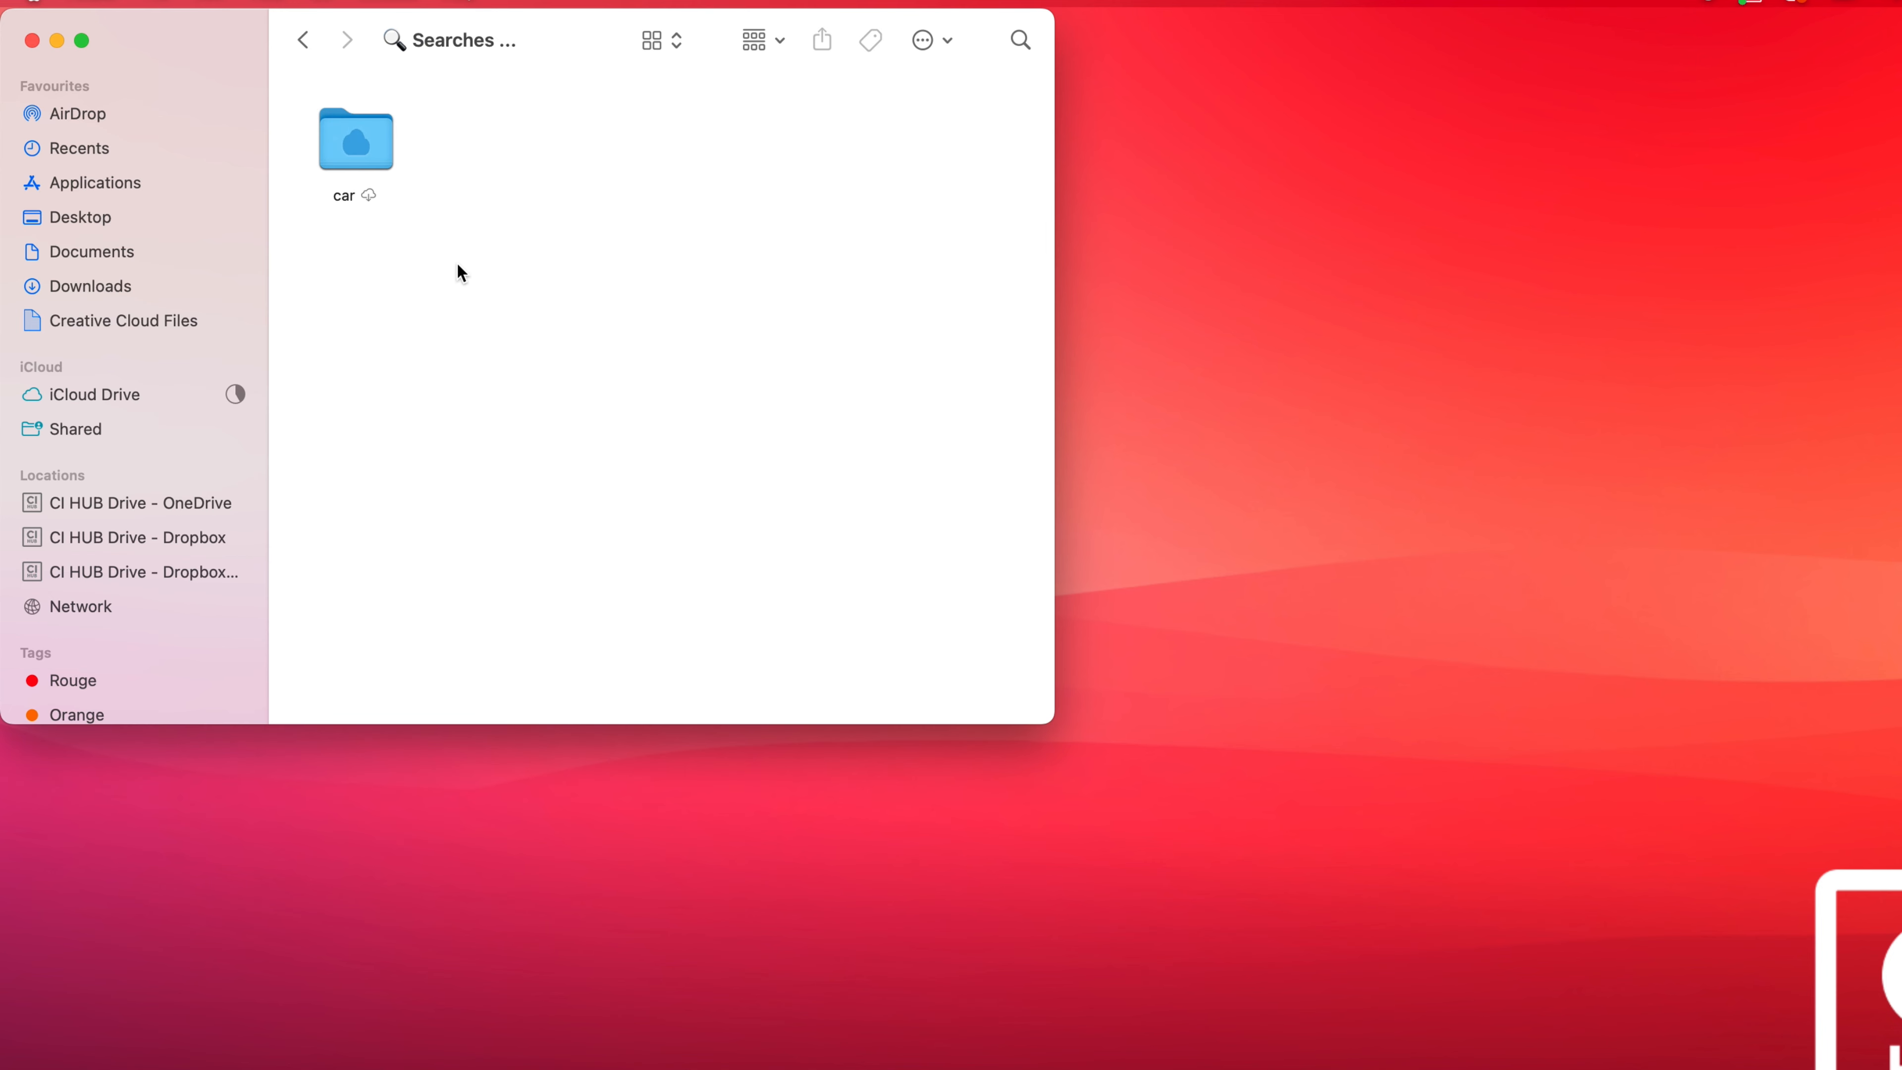